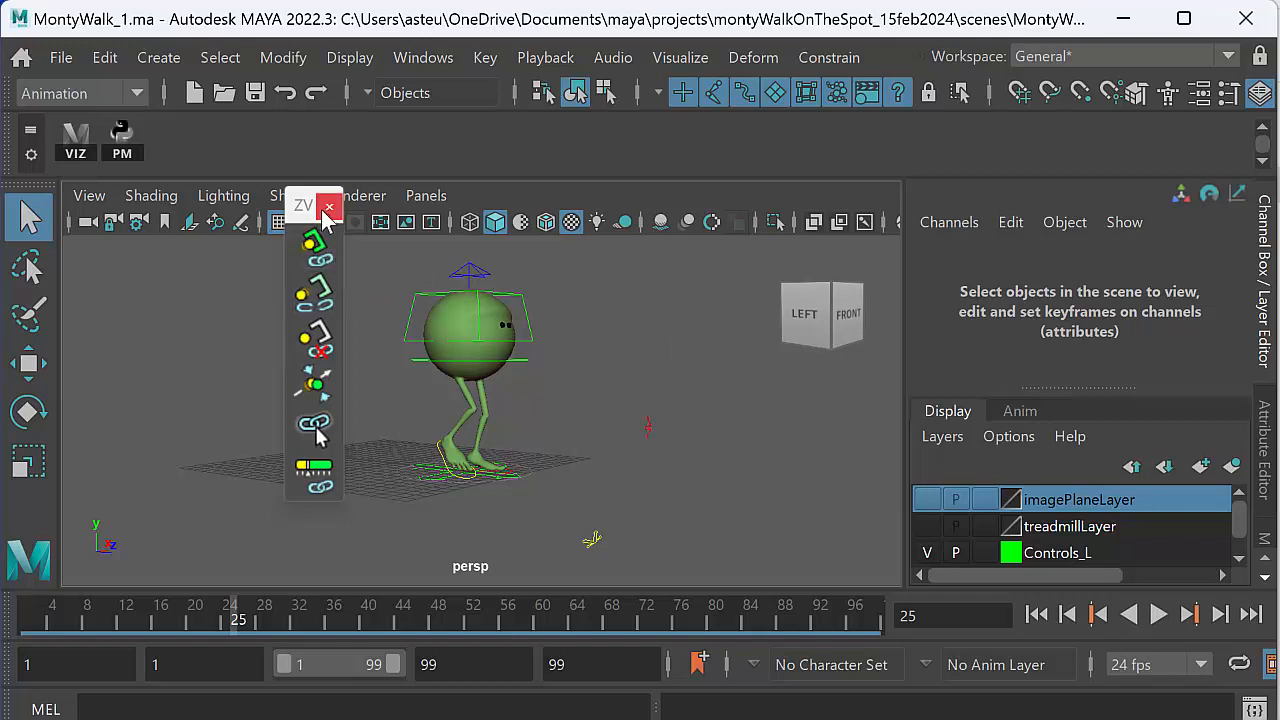
# - Close and relaunch the ZV Parent Master toolbar
pyautogui.click(329, 205)
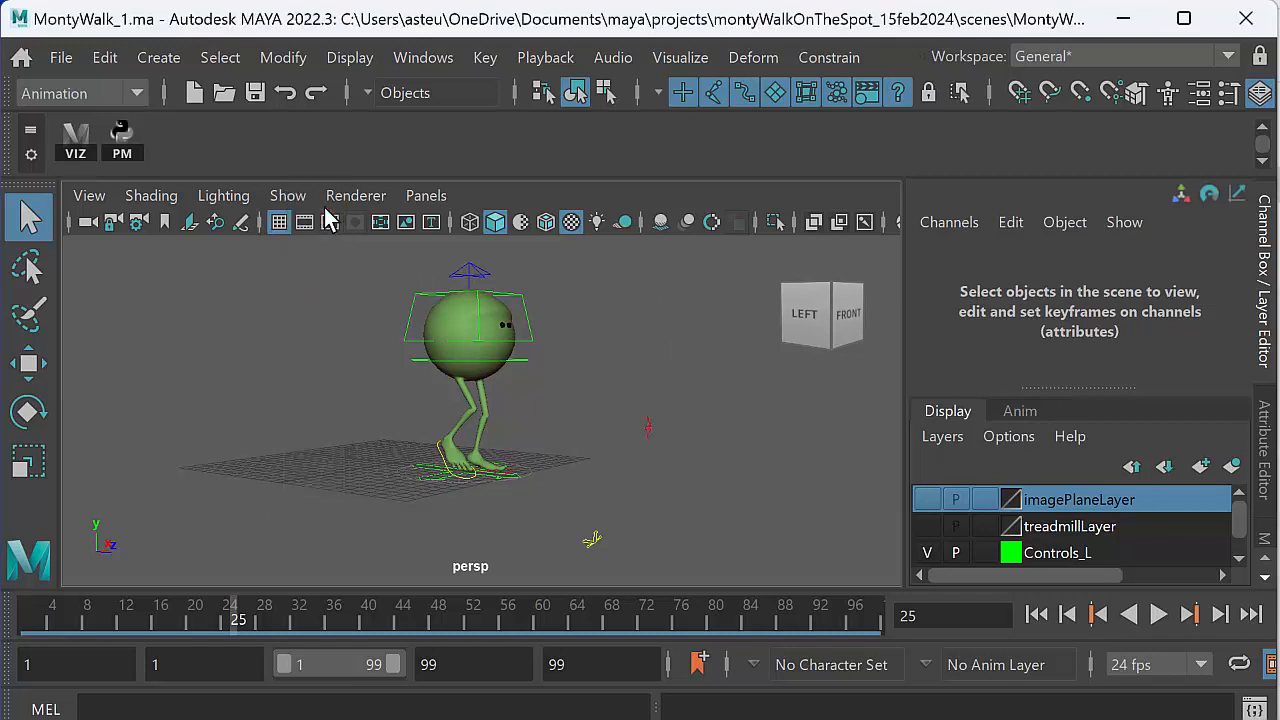
pyautogui.click(124, 145)
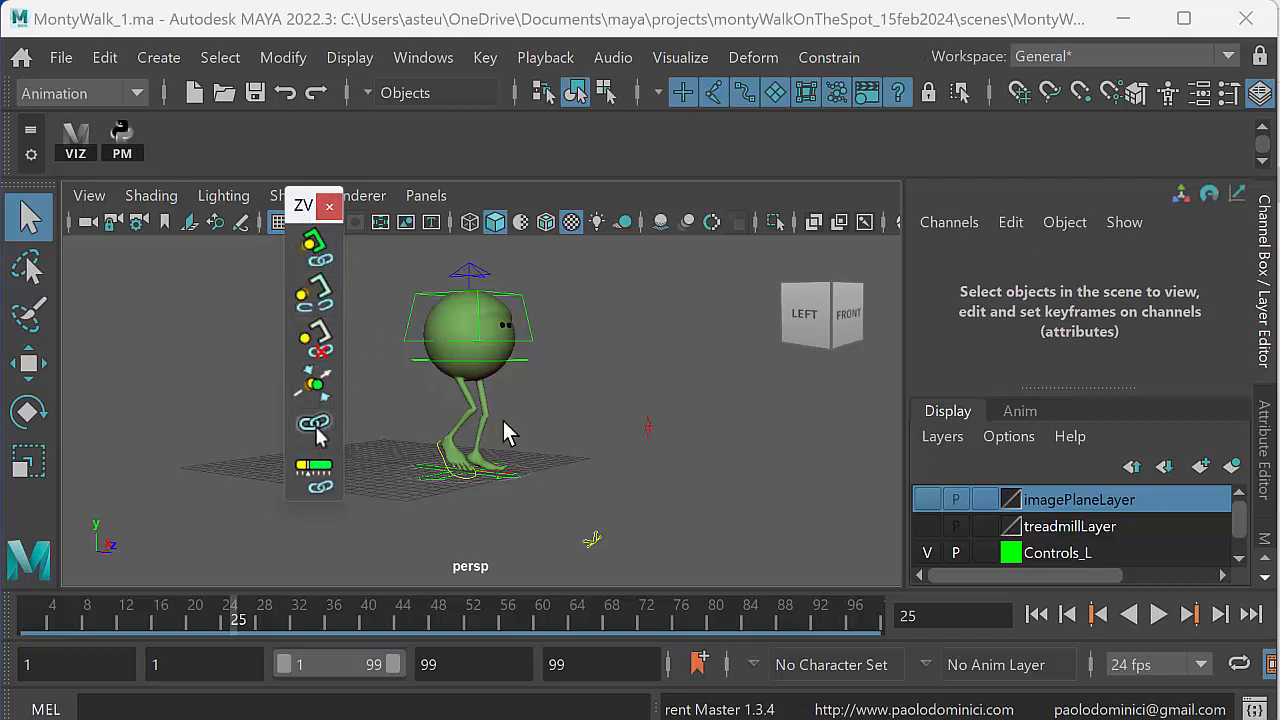
# - Play back the character's walk animation, return to frame 1 and close the ZV Parent Master toolbar
pyautogui.click(1158, 614)
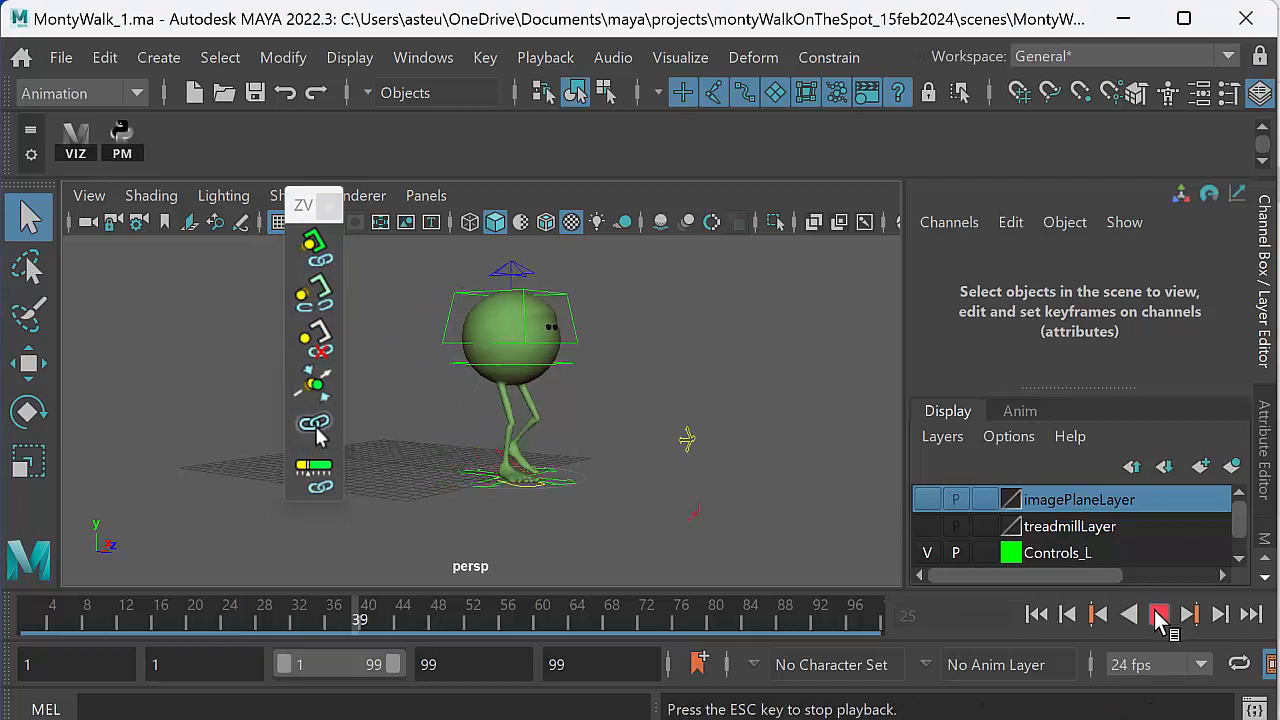
pyautogui.click(1158, 614)
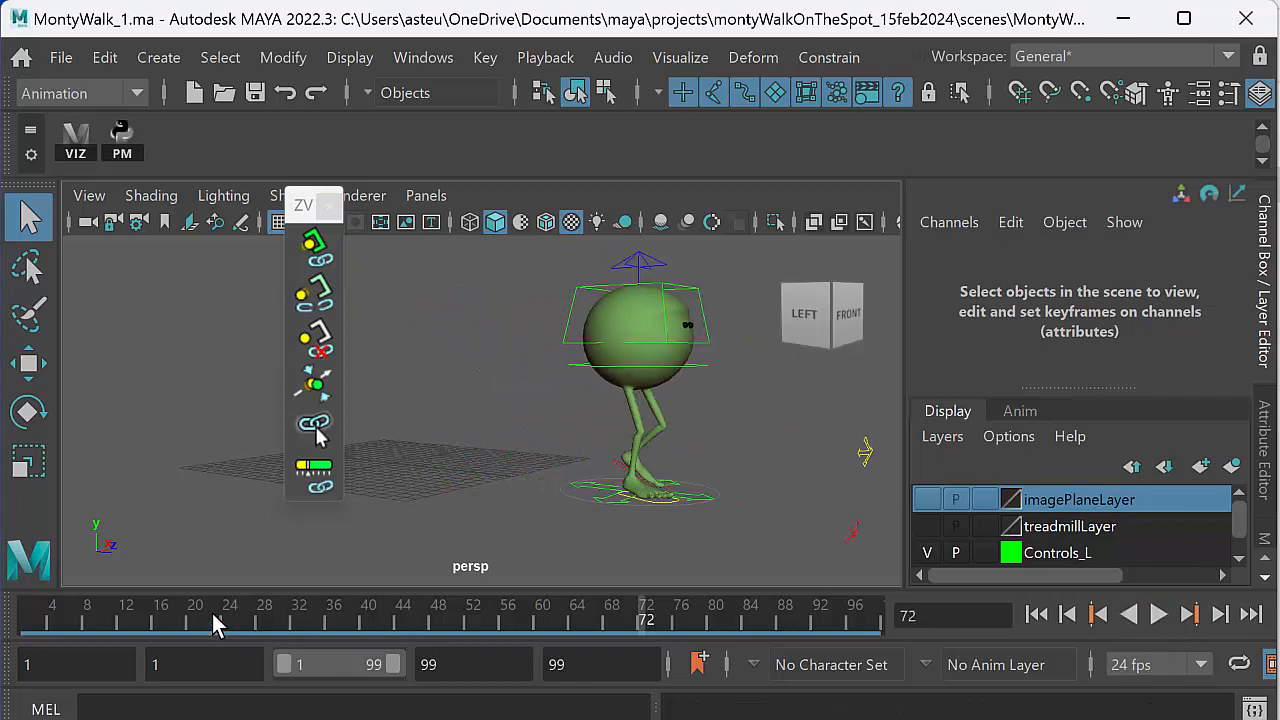
pyautogui.hotkey('alt', 'shift', 'v')
pyautogui.click(329, 205)
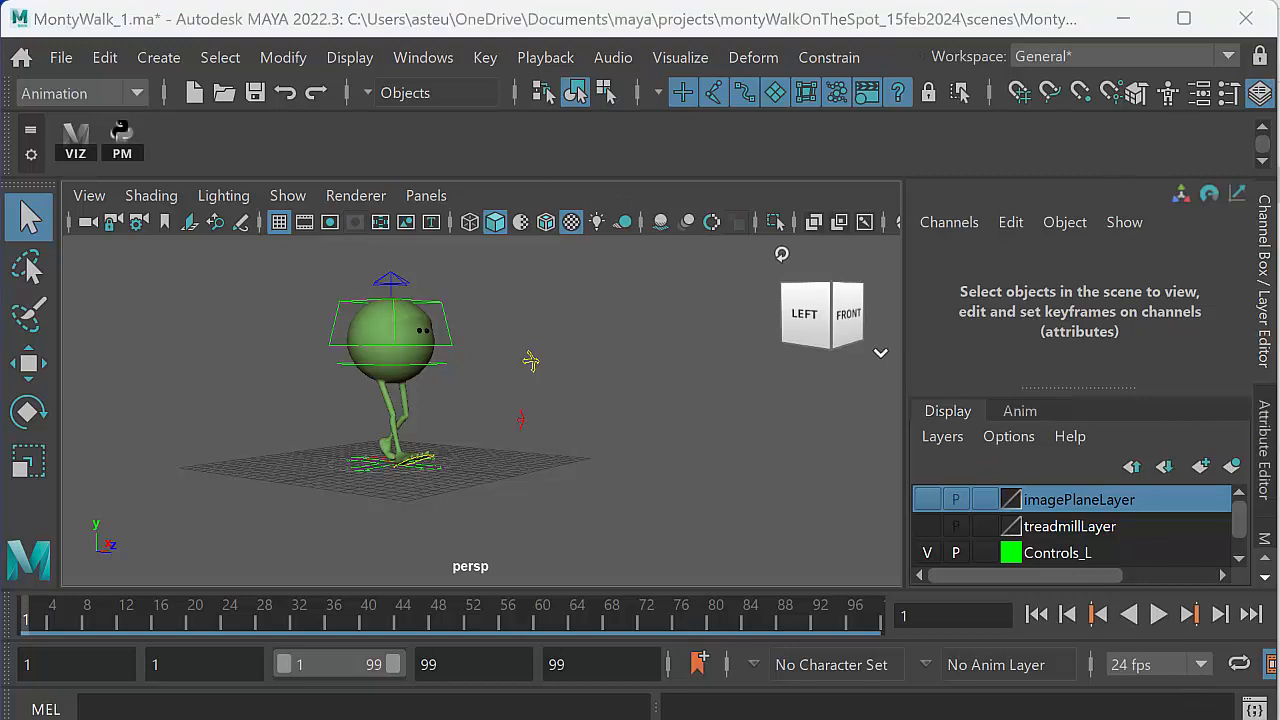
# - Switch to the Chrome browser and search the Animation Apprentice blog for "parent master"
pyautogui.hotkey('alt', 'Tab')
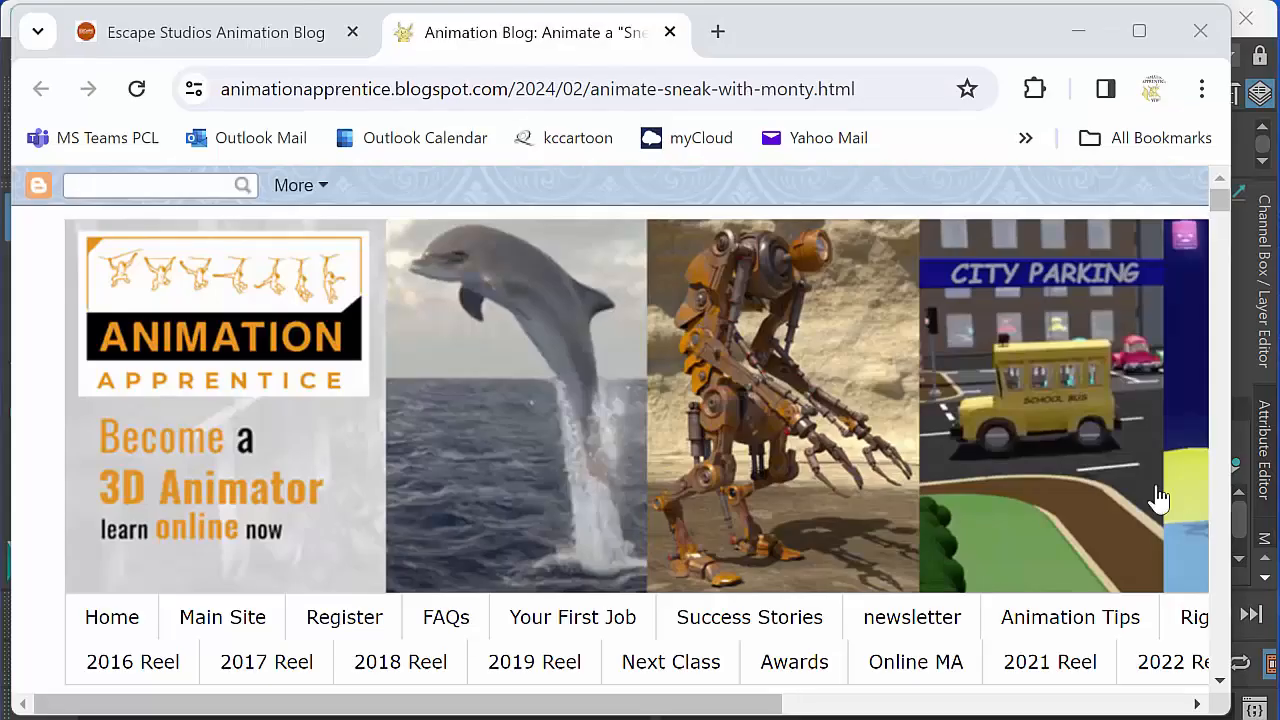
pyautogui.moveTo(1221, 198); pyautogui.dragTo(1217, 219)
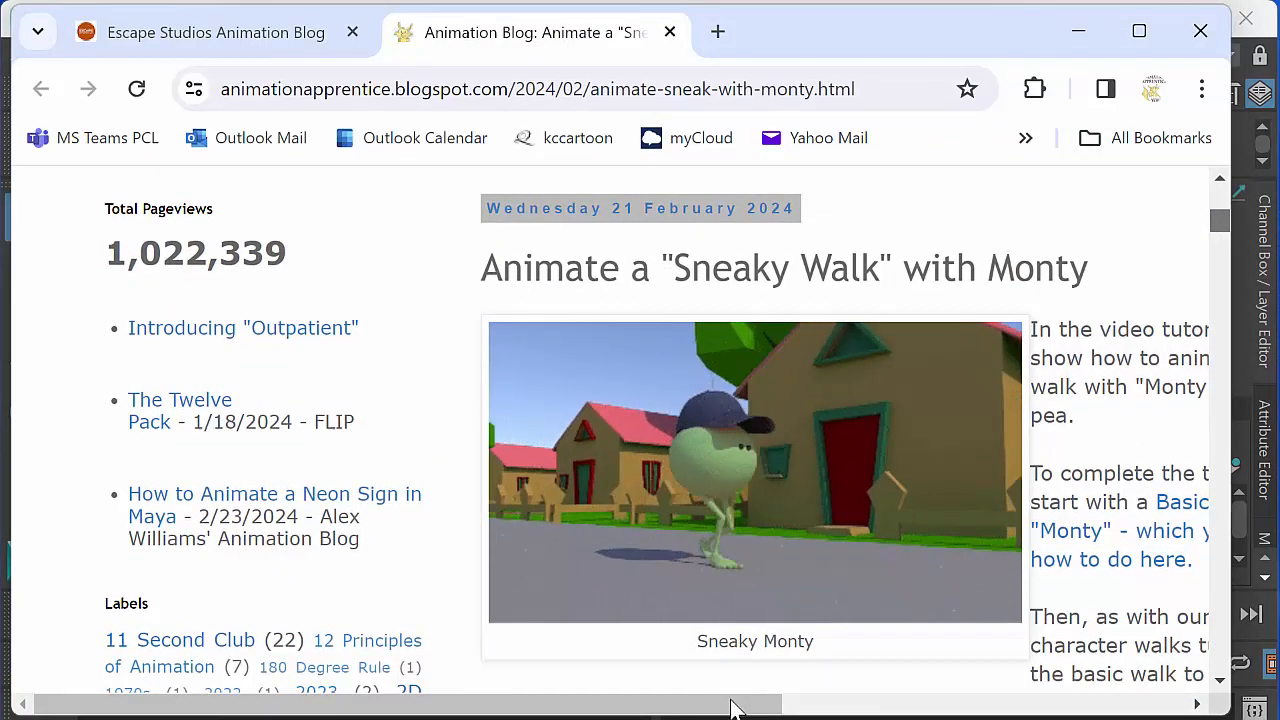
pyautogui.keyDown('shift'); pyautogui.hscroll(5, 731, 705); pyautogui.keyUp('shift')
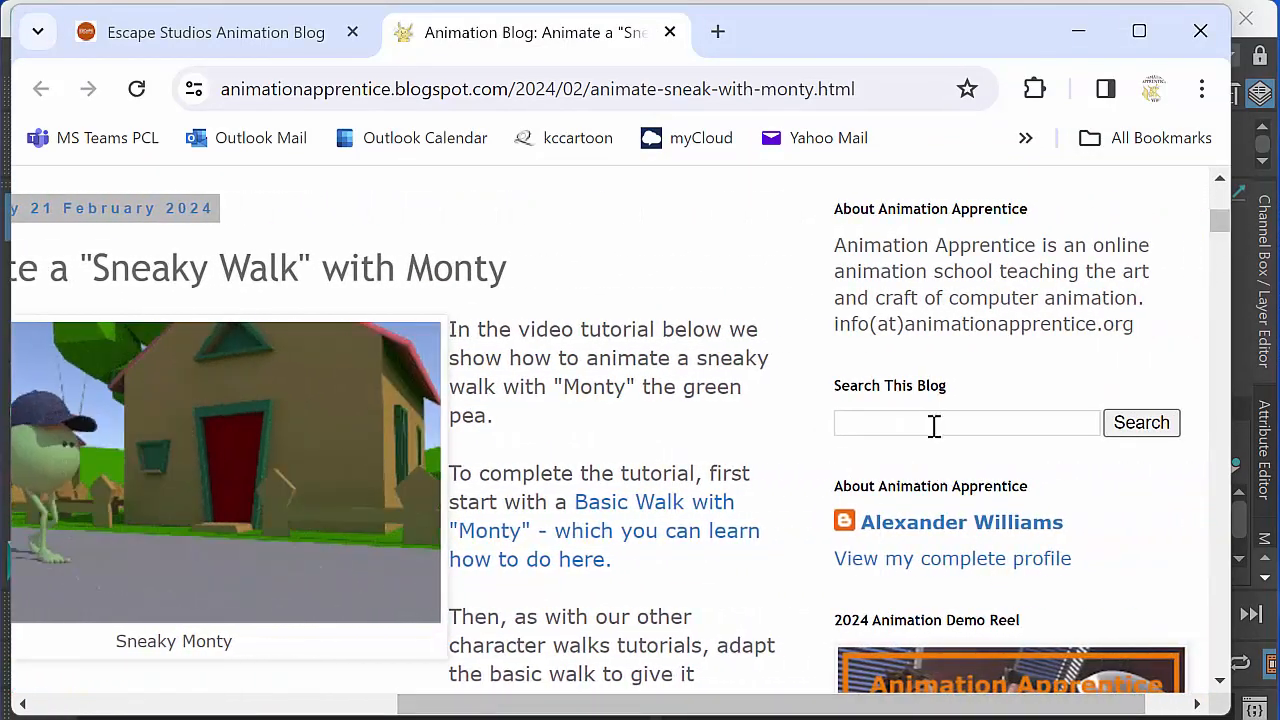
pyautogui.click(931, 424)
pyautogui.write('psrent mast')
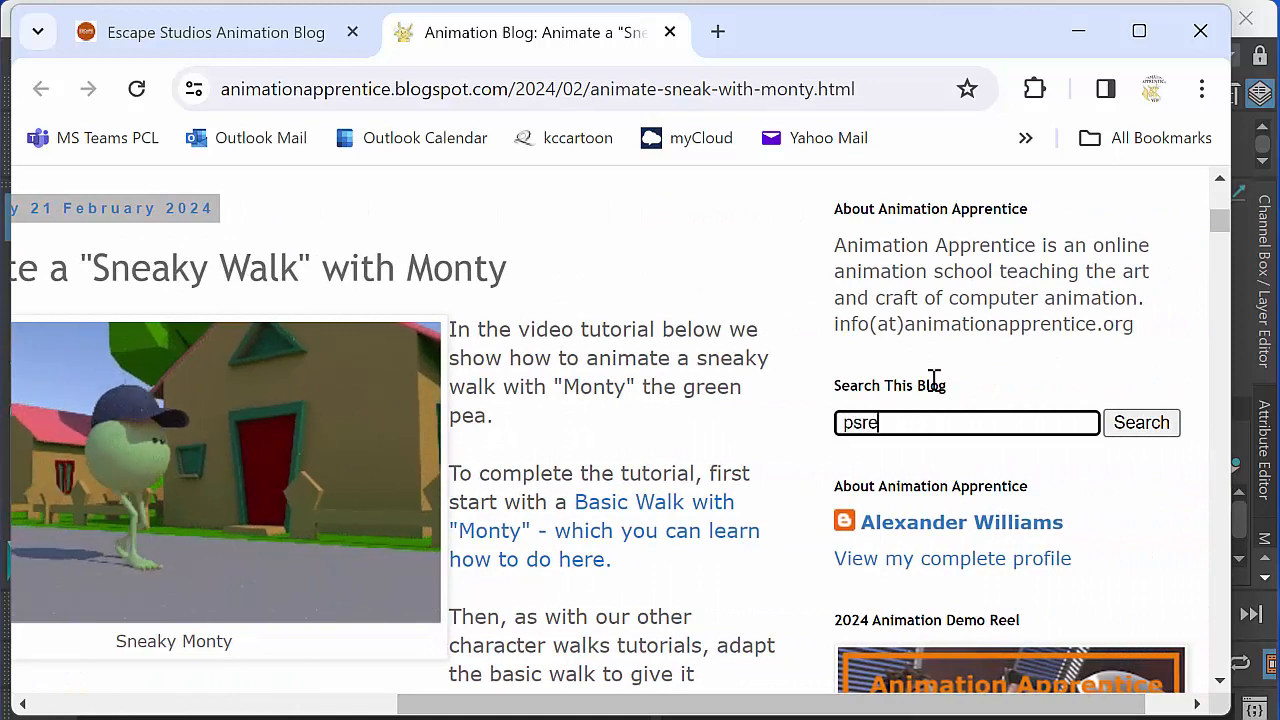
pyautogui.press('BackSpace')
pyautogui.press('BackSpace')
pyautogui.press('BackSpace')
pyautogui.press('BackSpace')
pyautogui.press('BackSpace')
pyautogui.press('BackSpace')
pyautogui.press('BackSpace')
pyautogui.press('BackSpace')
pyautogui.press('BackSpace')
pyautogui.press('BackSpace')
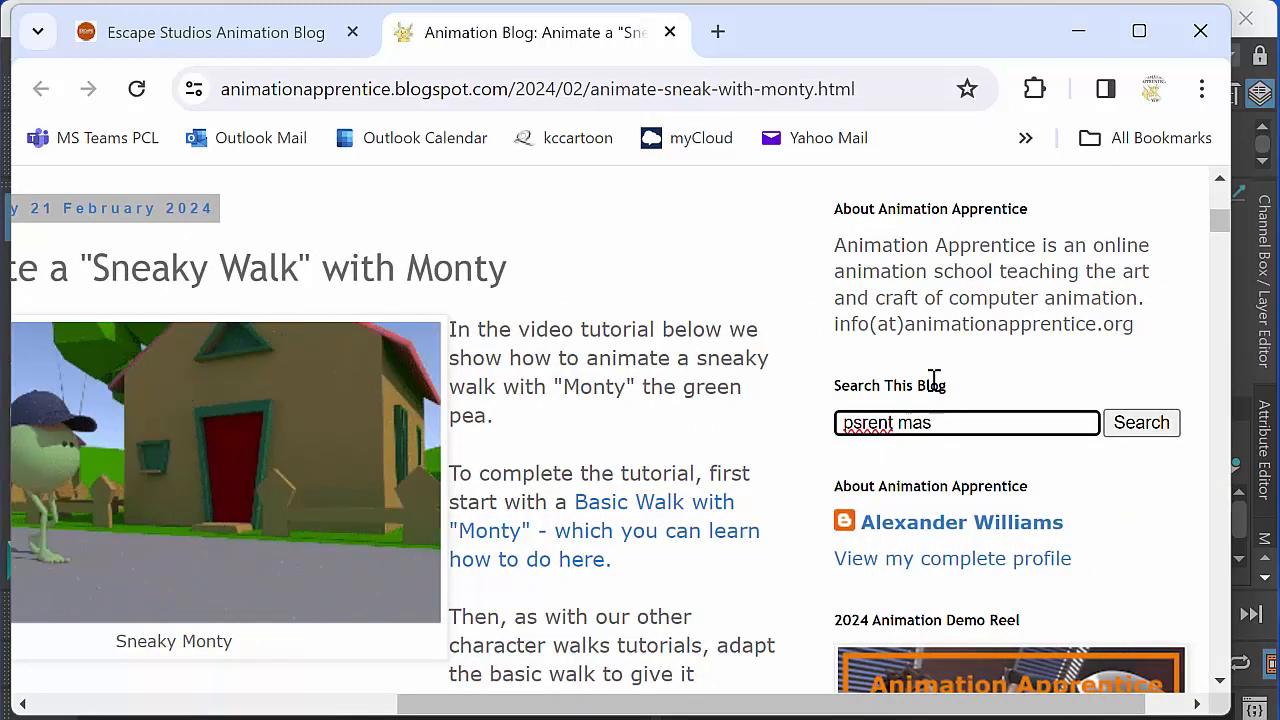
pyautogui.write('a')
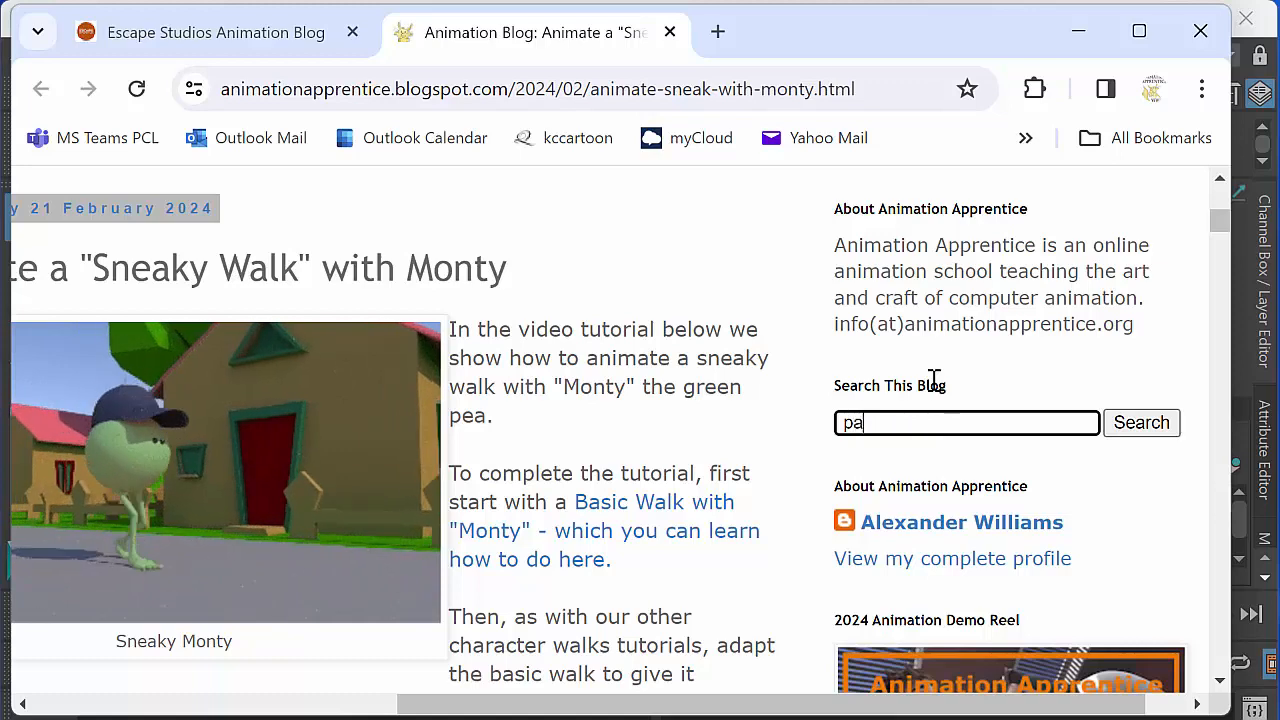
pyautogui.write('rent master')
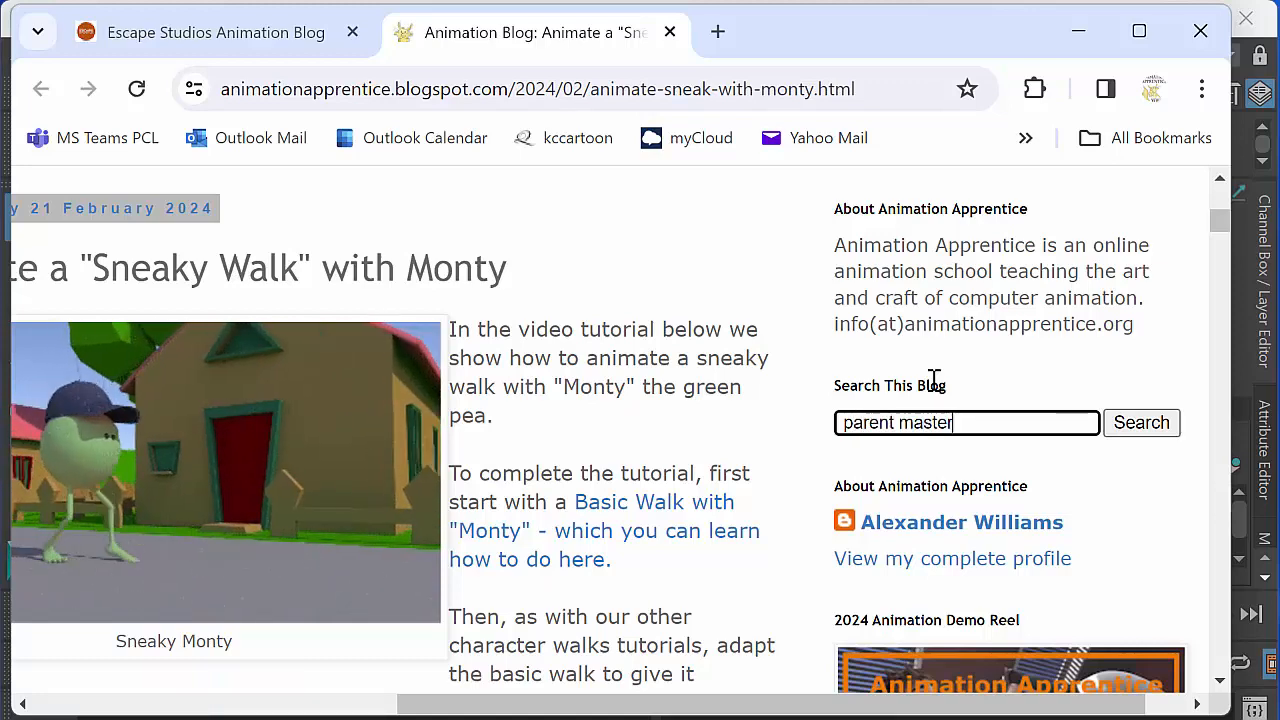
pyautogui.press('Return')
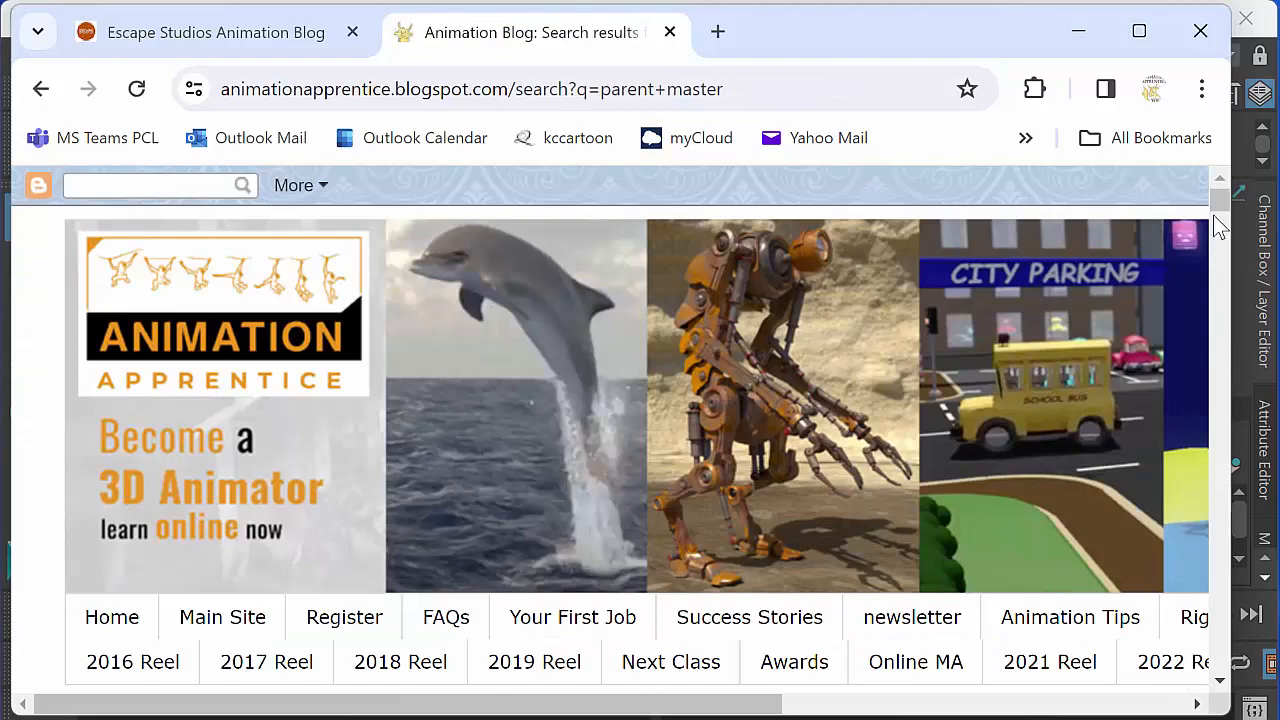
# - Open the blog post "The ParentMaster - a Great Free Plugin for Maya" from the search results and view it
pyautogui.scroll(-6, 1220, 208)
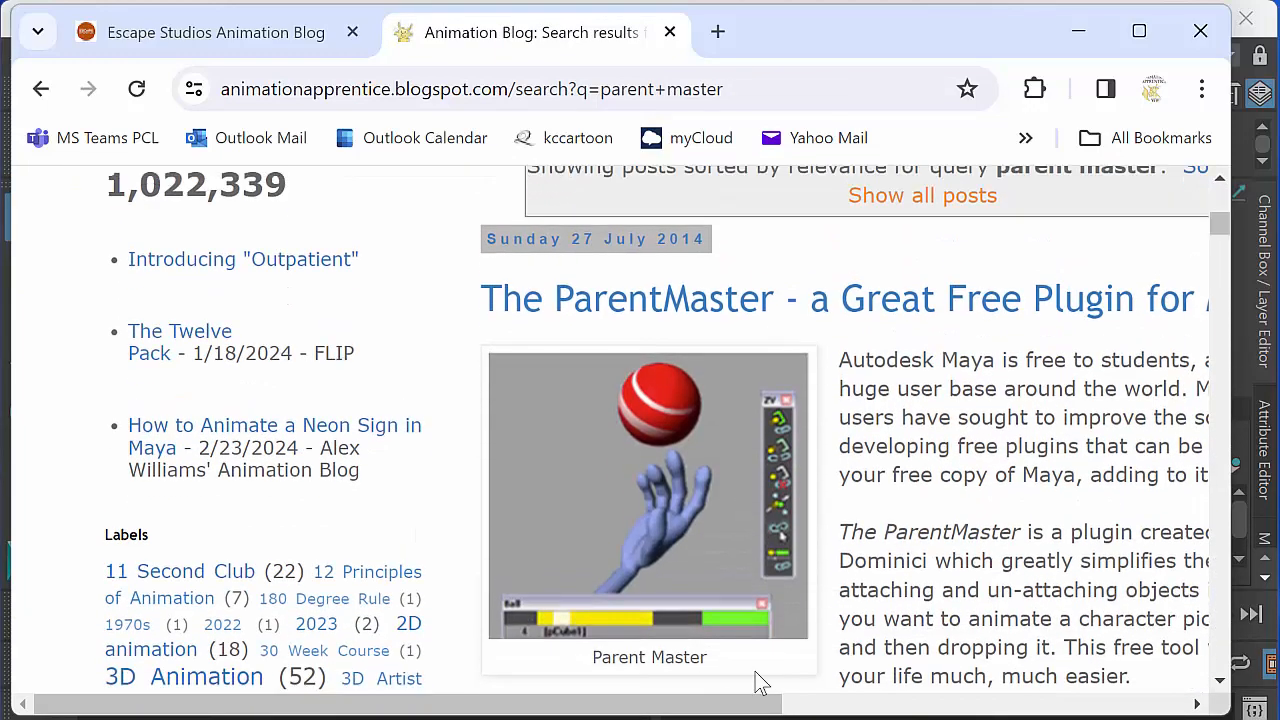
pyautogui.moveTo(705, 708); pyautogui.dragTo(937, 708)
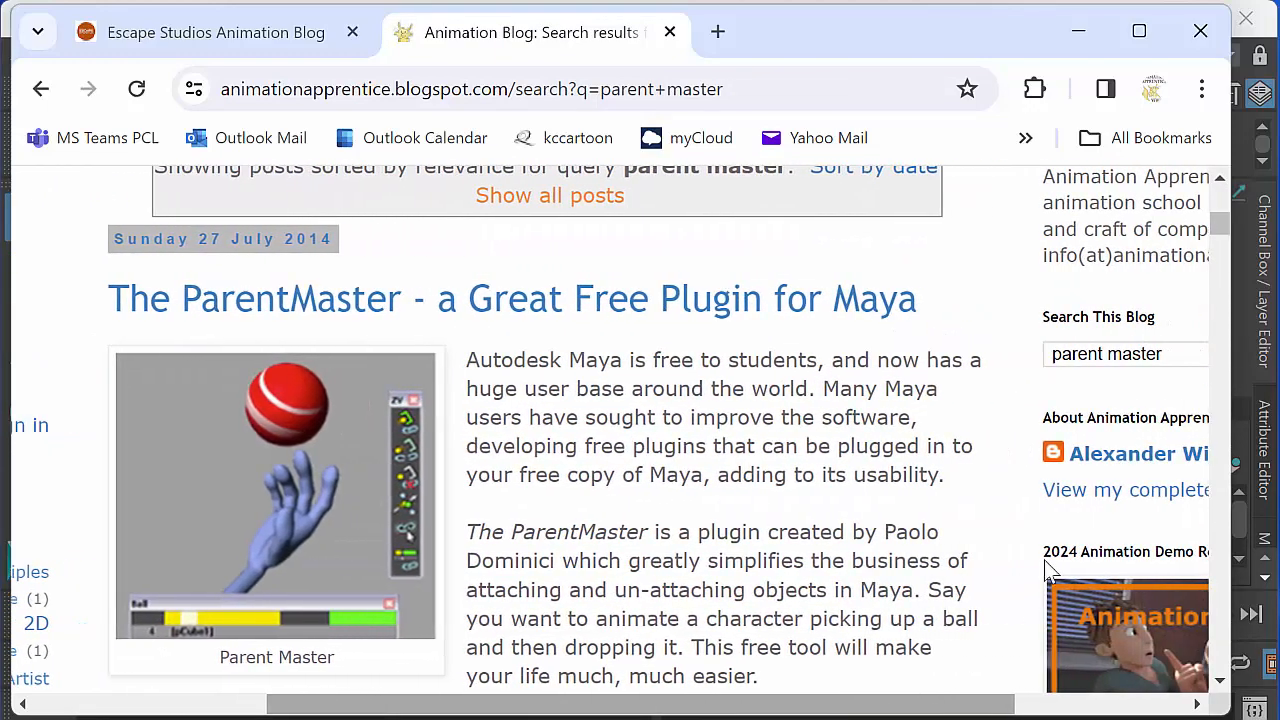
pyautogui.scroll(-3, 1221, 221)
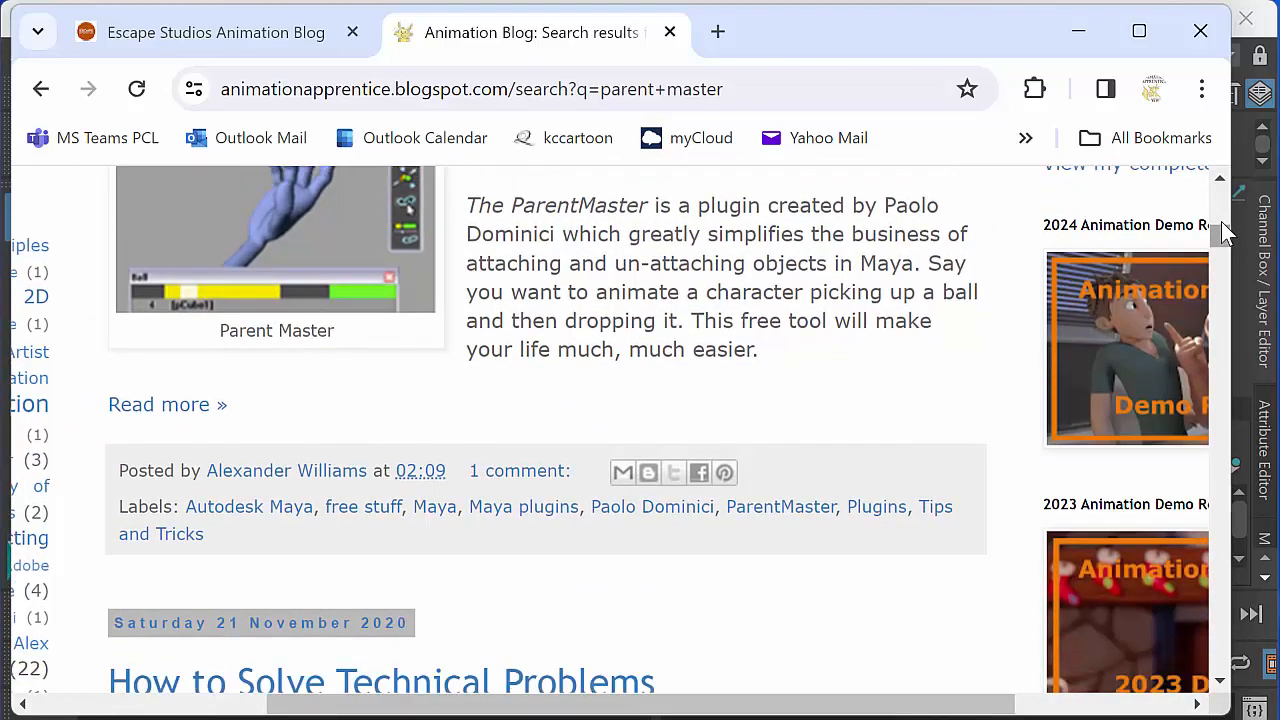
pyautogui.scroll(3, 1221, 221)
pyautogui.scroll(1, 1222, 226)
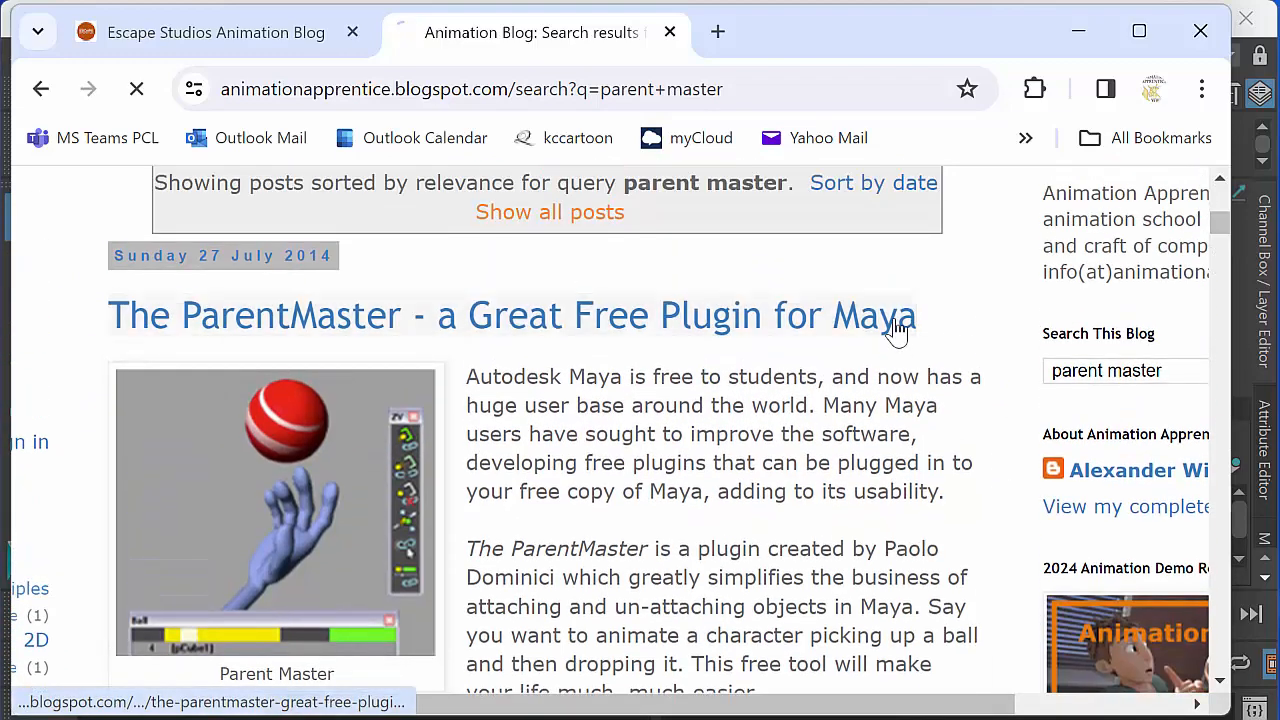
pyautogui.click(891, 330)
pyautogui.scroll(-5, 1214, 200)
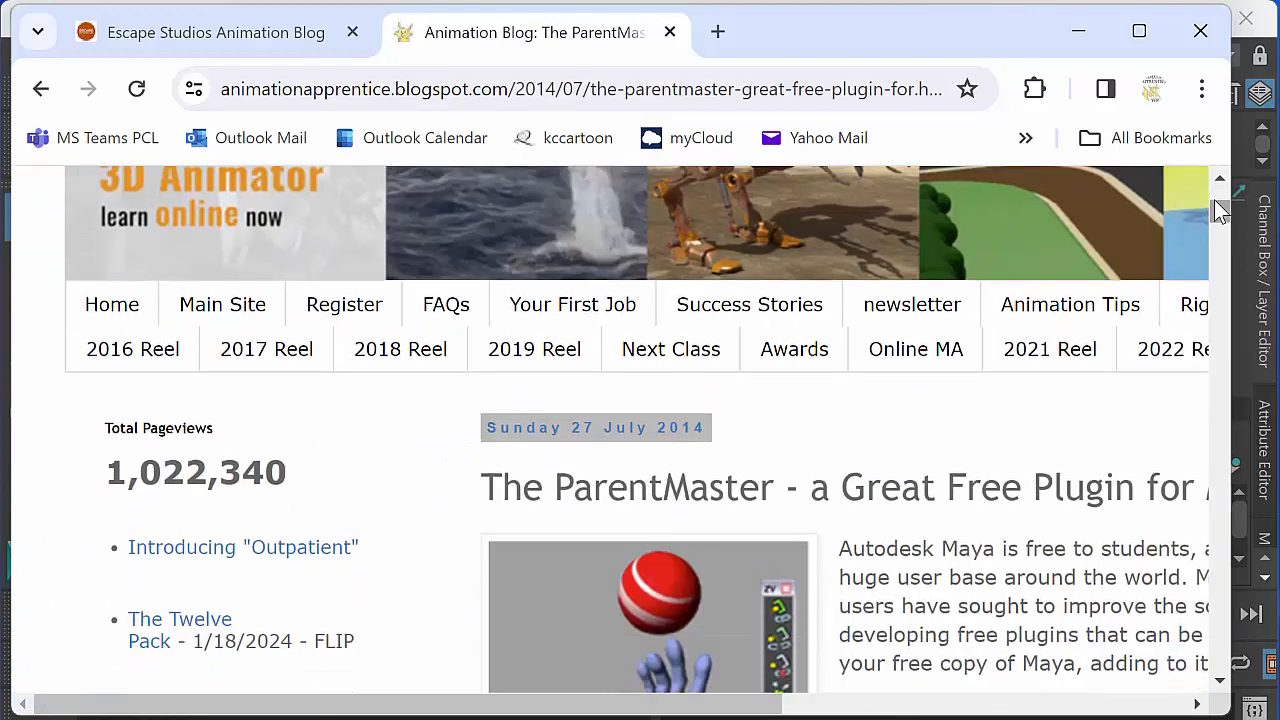
pyautogui.scroll(-1, 1220, 210)
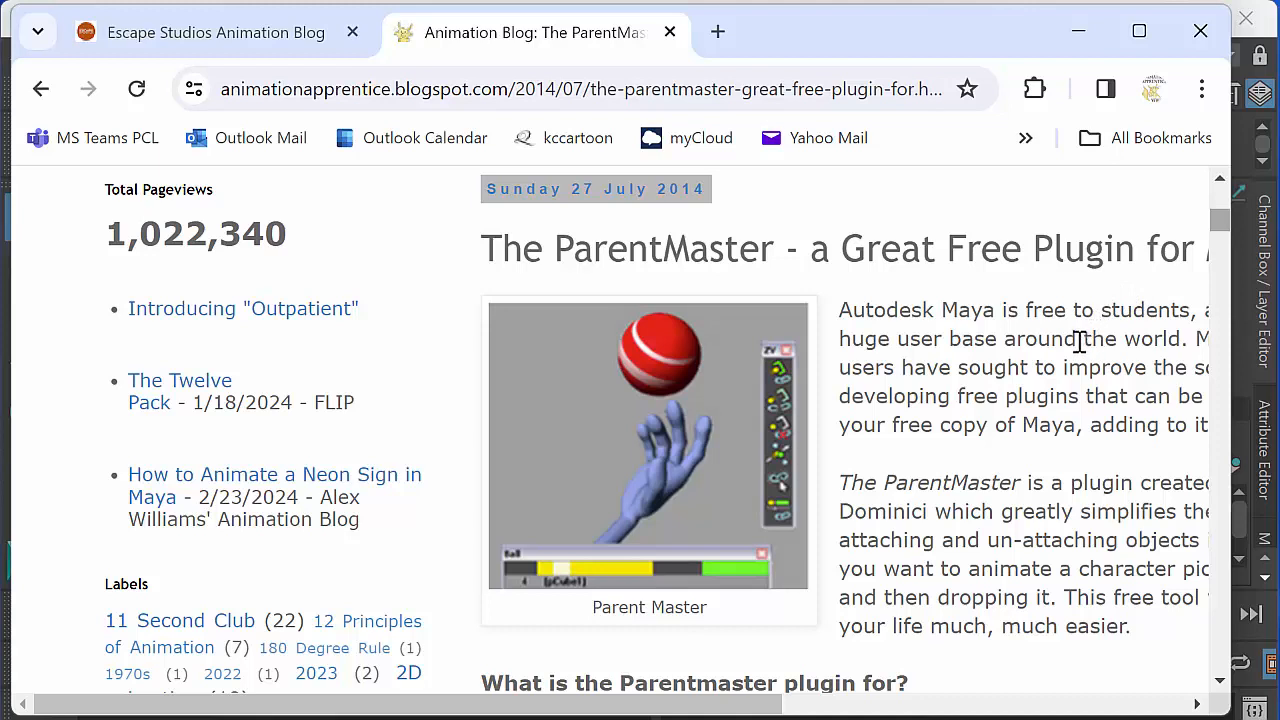
# - Open the "zv parent master 1.3" result from the Google search for "parent master tool maya"
pyautogui.scroll(-8, 1212, 230)
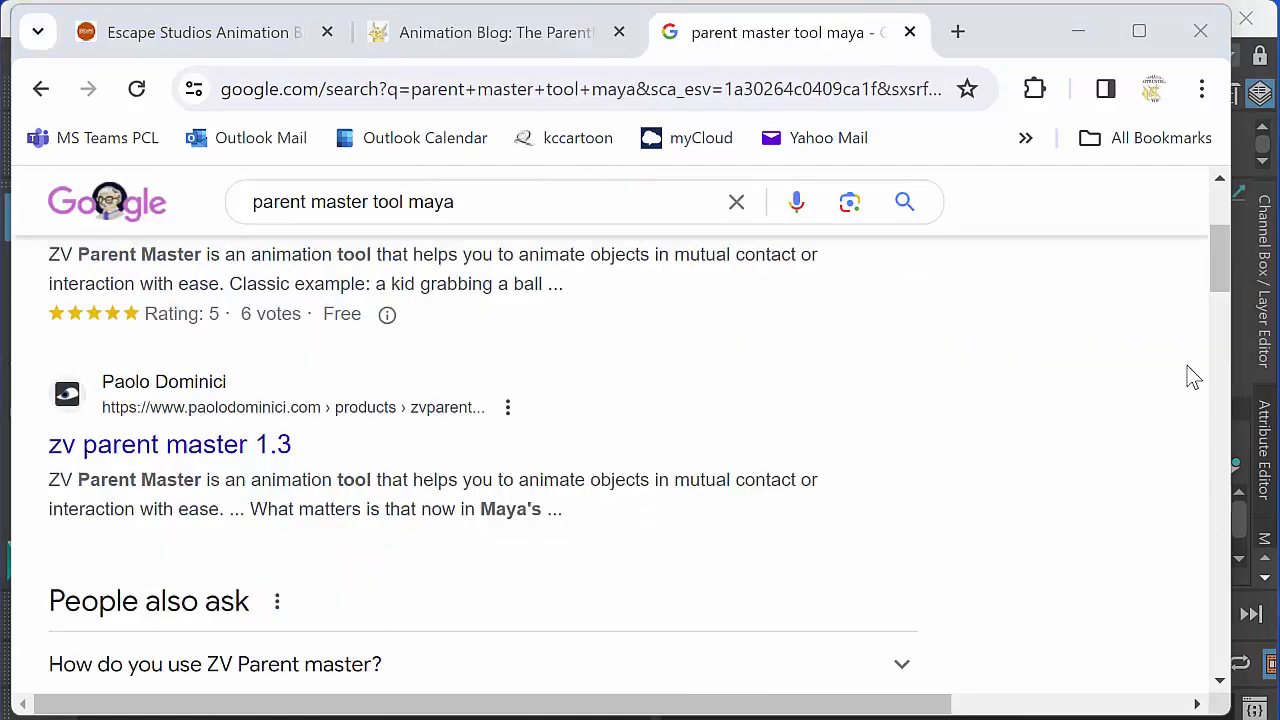
pyautogui.scroll(3, 1215, 252)
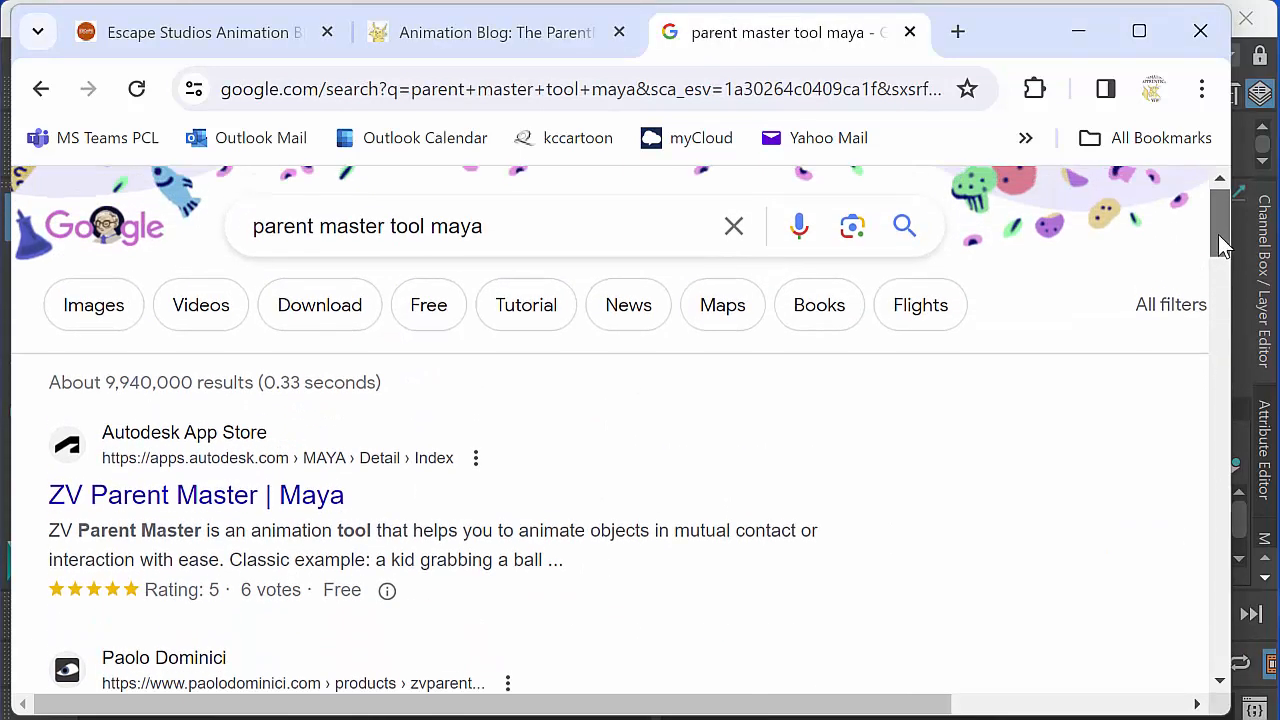
pyautogui.moveTo(1222, 245); pyautogui.dragTo(1206, 279)
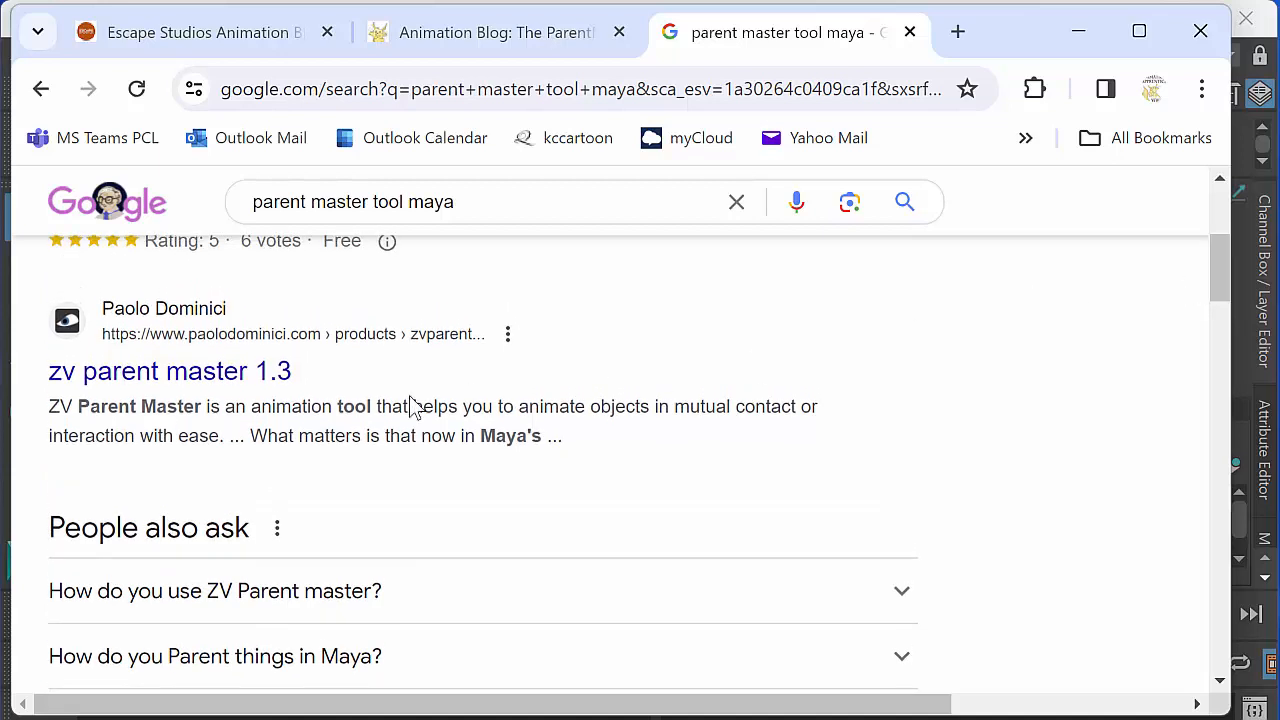
pyautogui.click(222, 380)
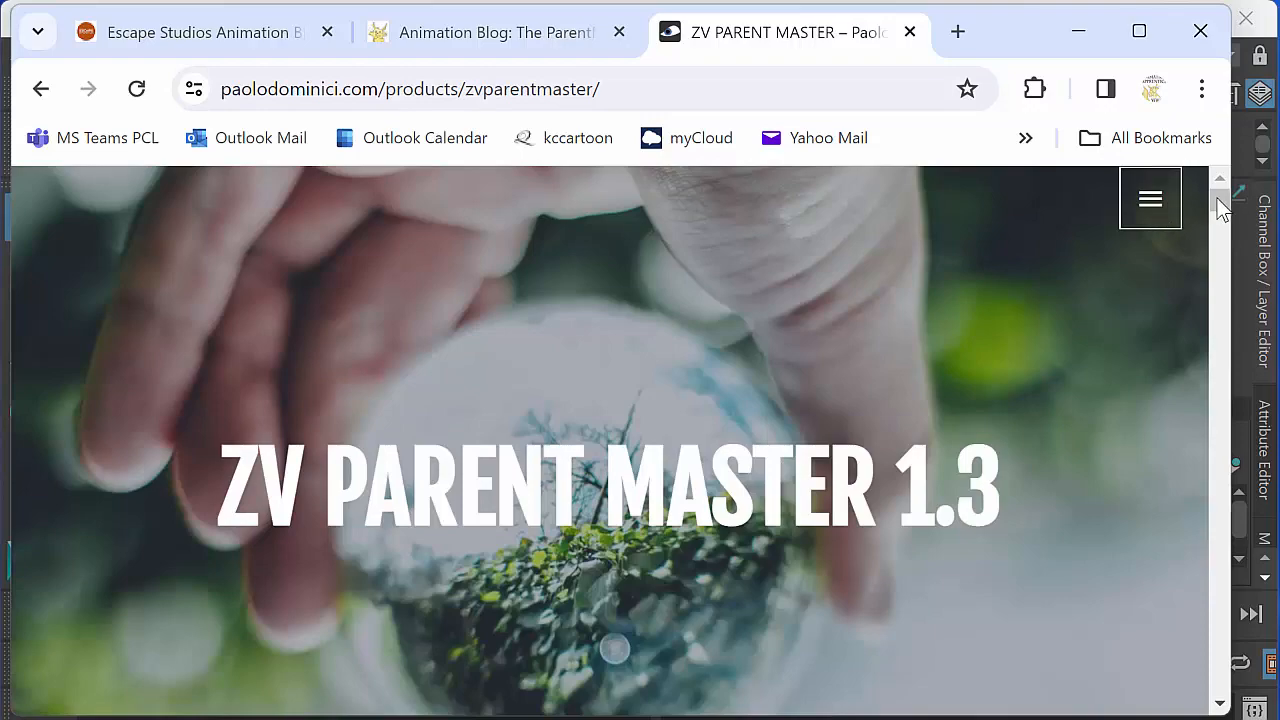
# - Review the user interface help and quick start sections on the ZV Parent Master 1.3 page, and return to Maya
pyautogui.scroll(-6, 1217, 198)
pyautogui.scroll(-8, 1217, 198)
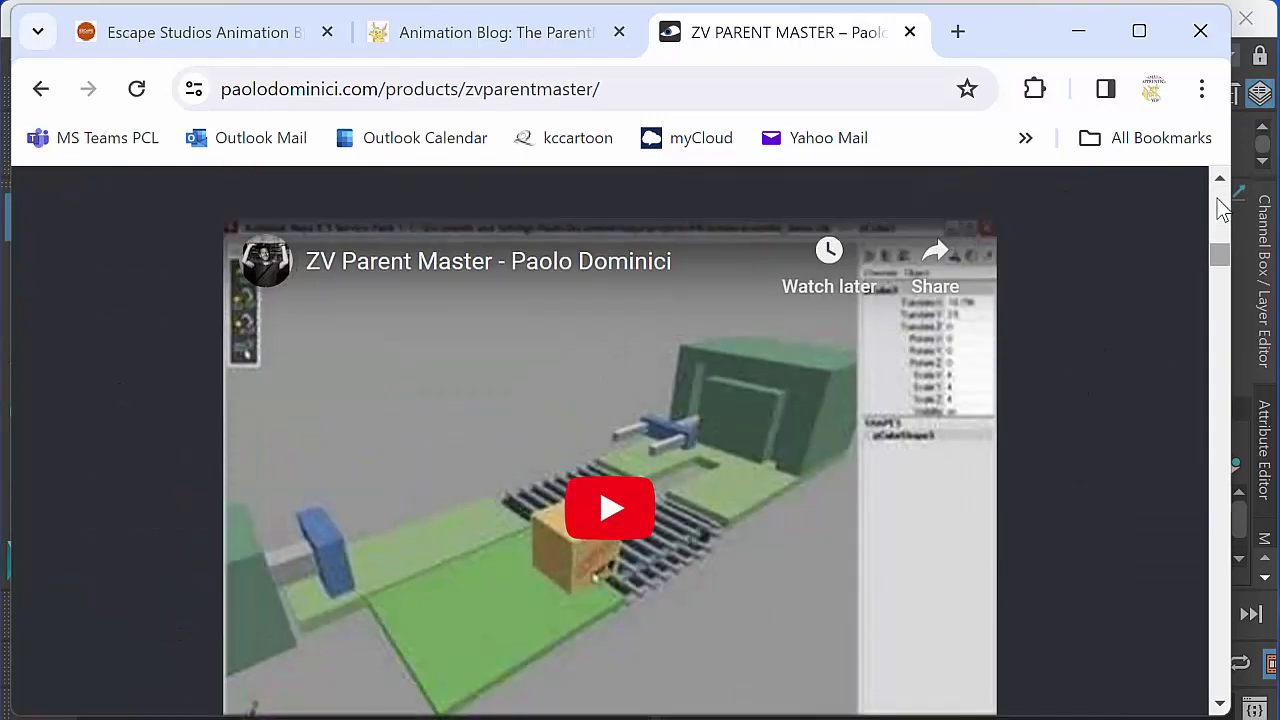
pyautogui.scroll(-10, 1217, 198)
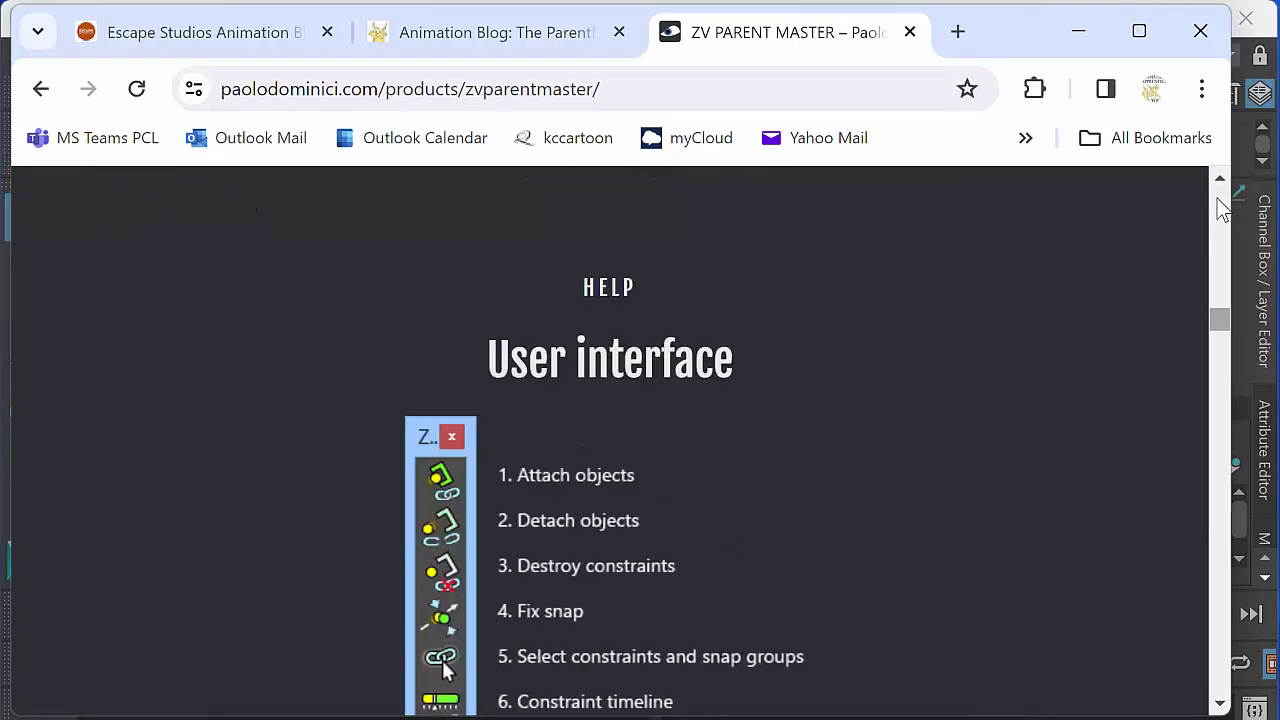
pyautogui.scroll(2, 1217, 198)
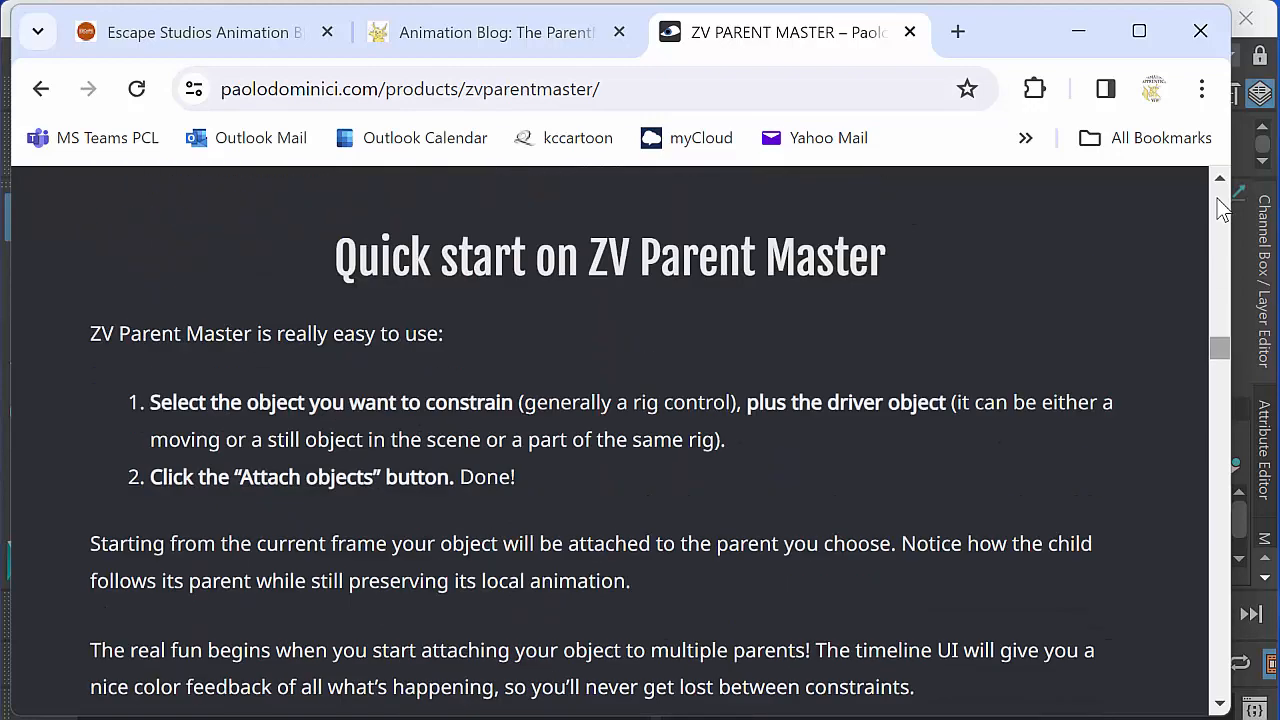
pyautogui.scroll(15, 1220, 205)
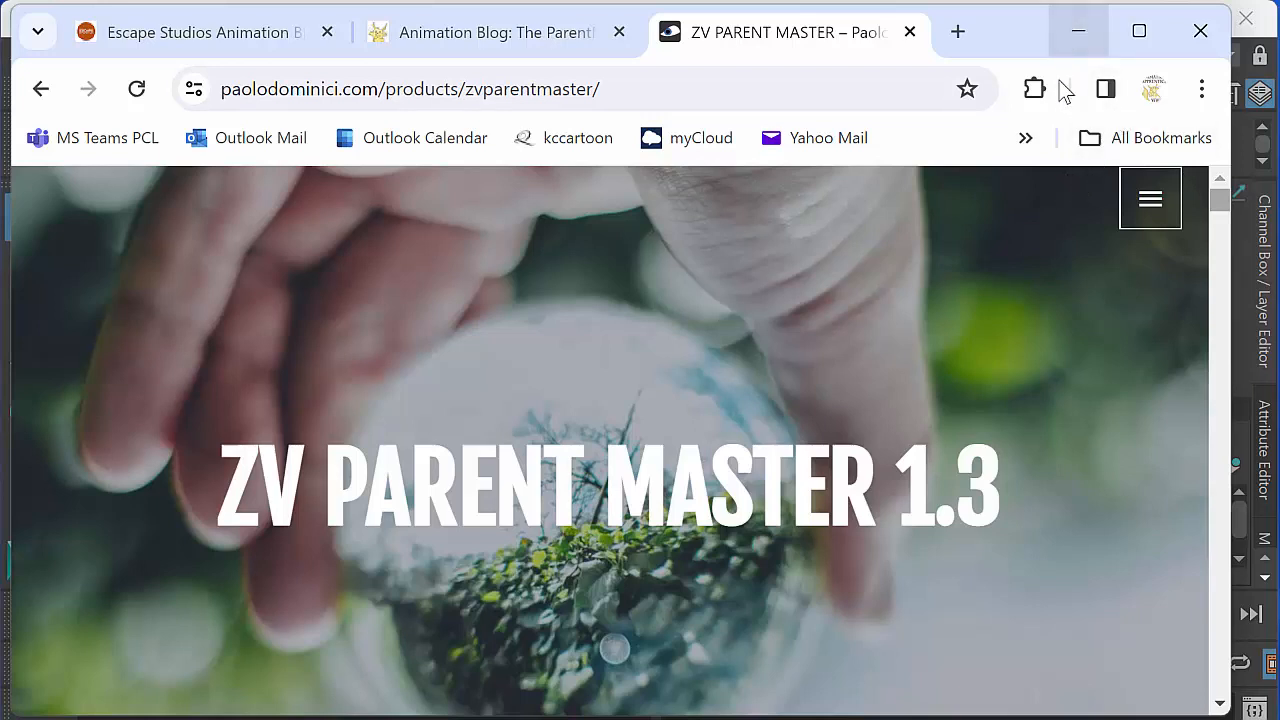
pyautogui.click(1078, 31)
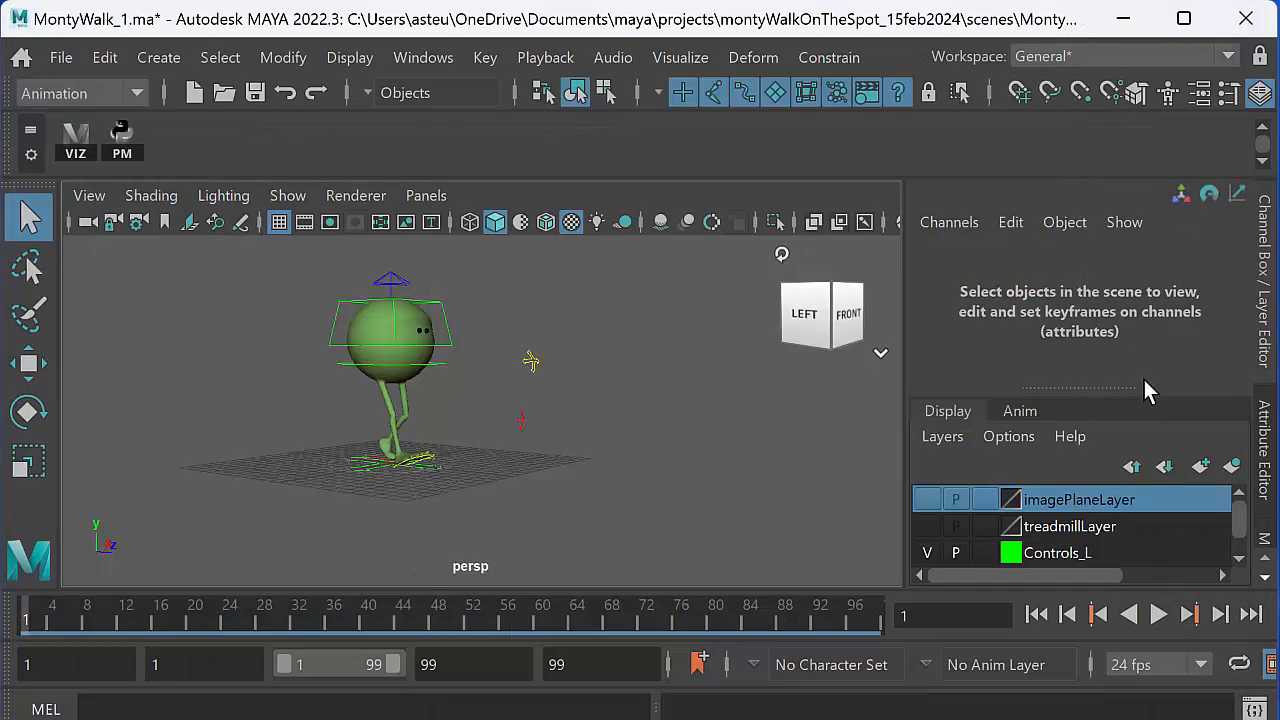
# - Switch to File Explorer and open the scripts folder inside the maya folder in Documents
pyautogui.press('super+e')
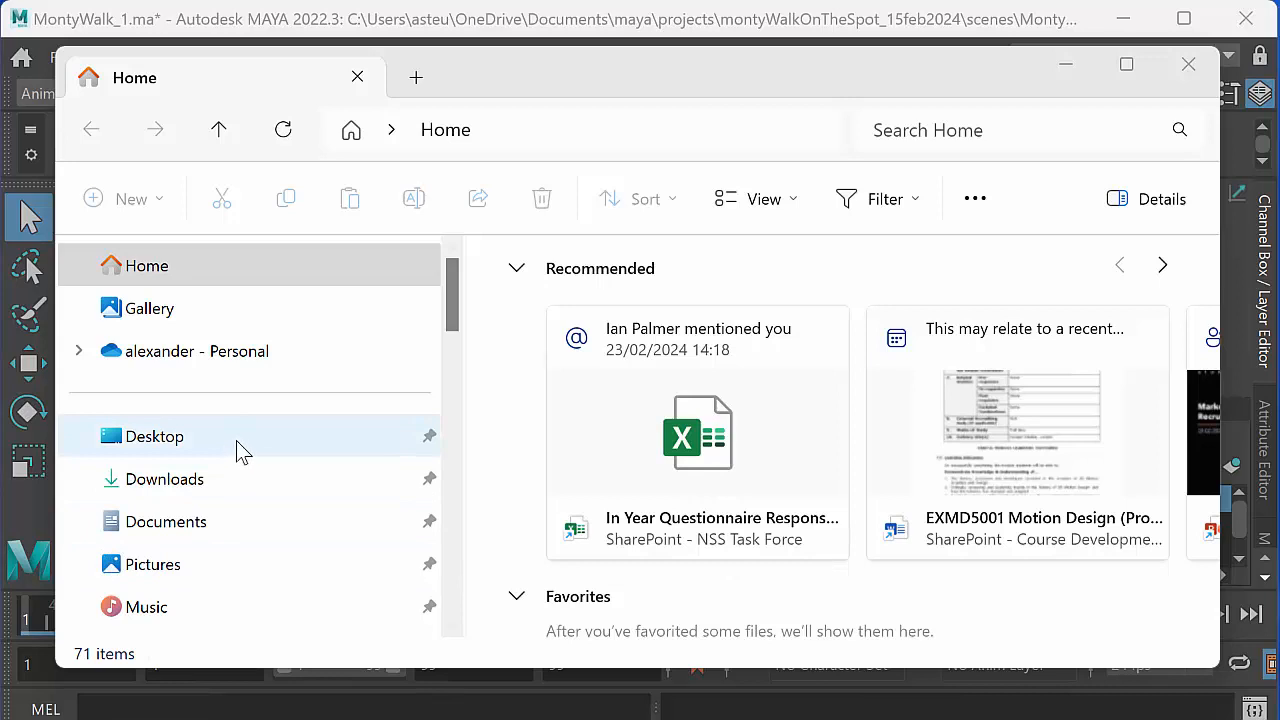
pyautogui.click(214, 528)
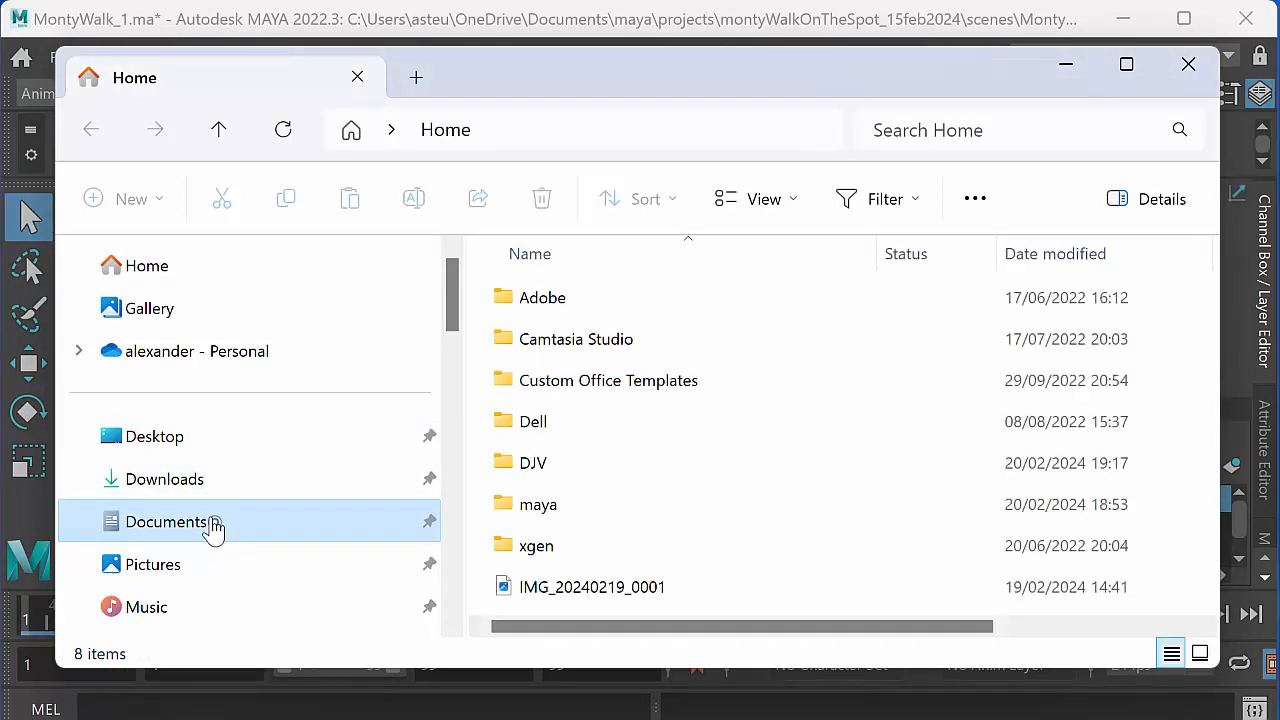
pyautogui.doubleClick(573, 504)
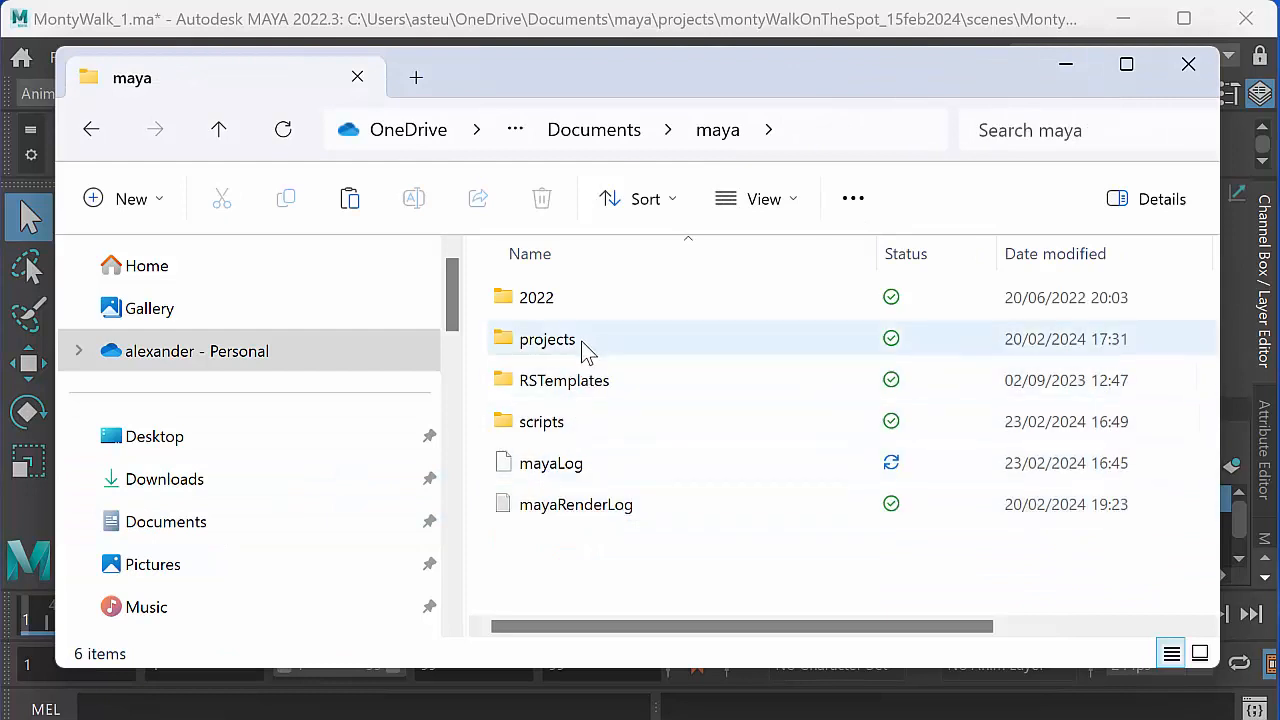
pyautogui.doubleClick(572, 424)
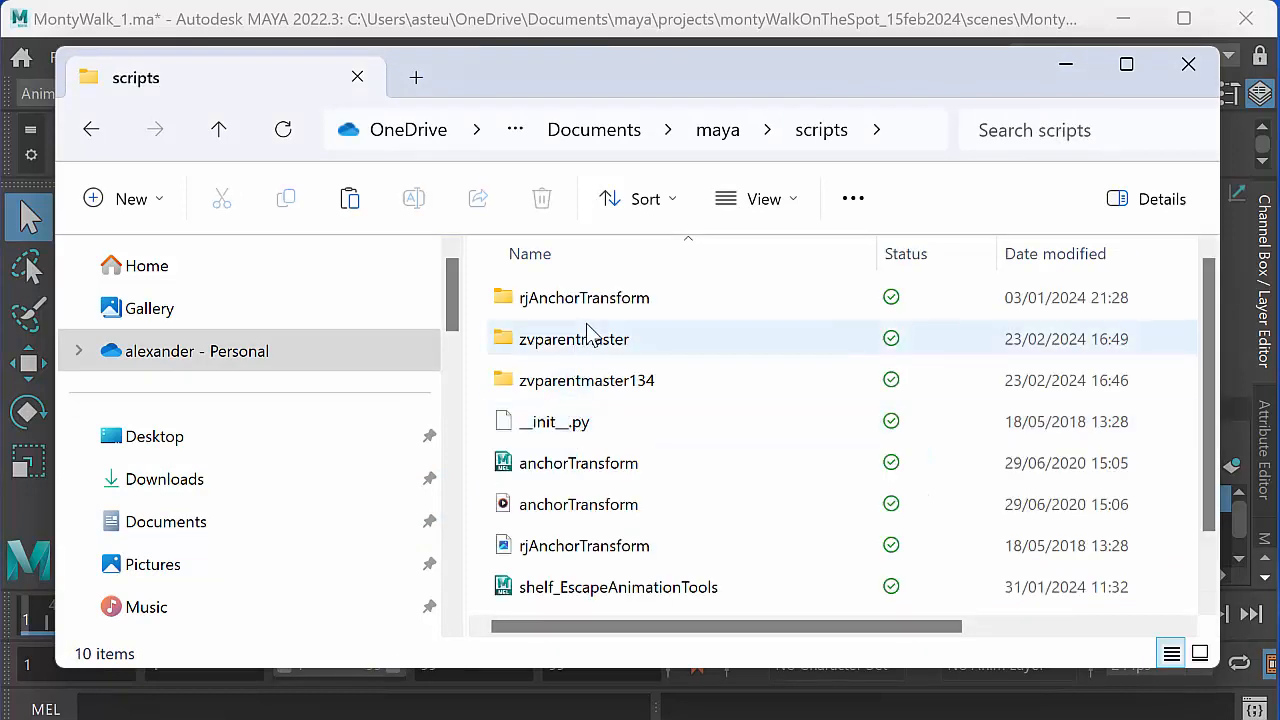
# - Inspect the contents of the zvparentmaster134 folder and go back to the scripts folder
pyautogui.doubleClick(580, 388)
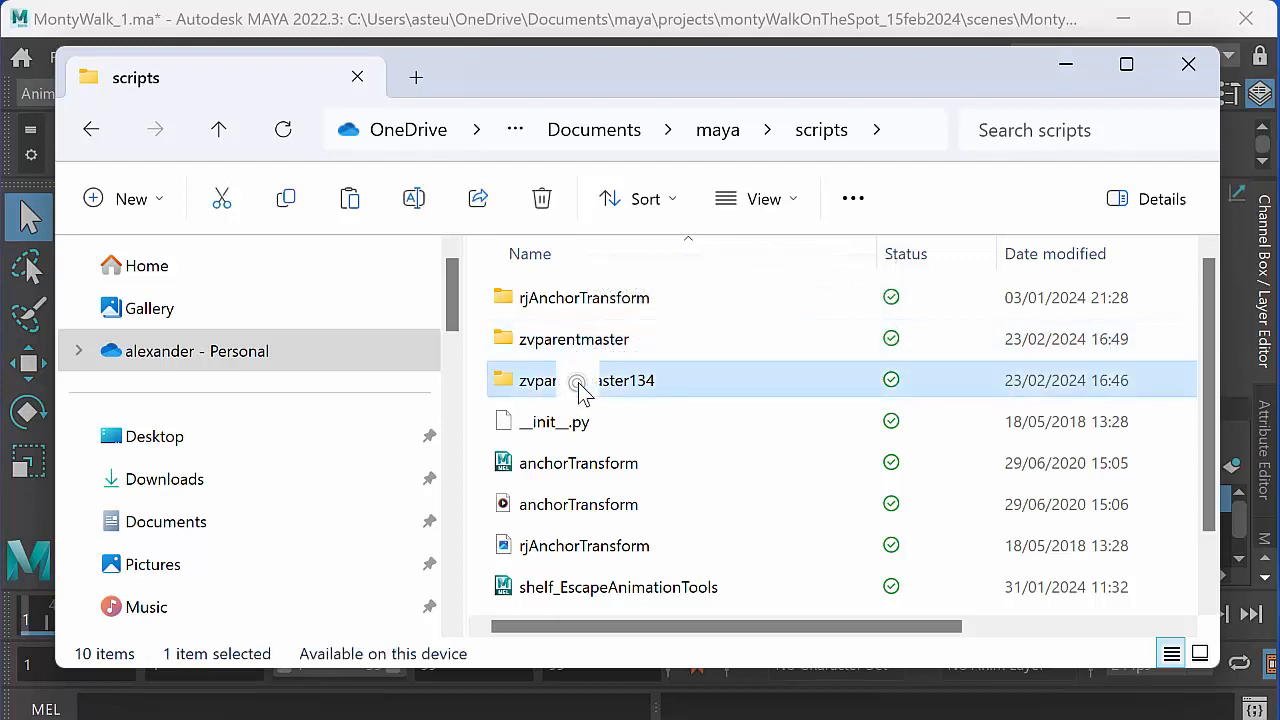
pyautogui.click(580, 378)
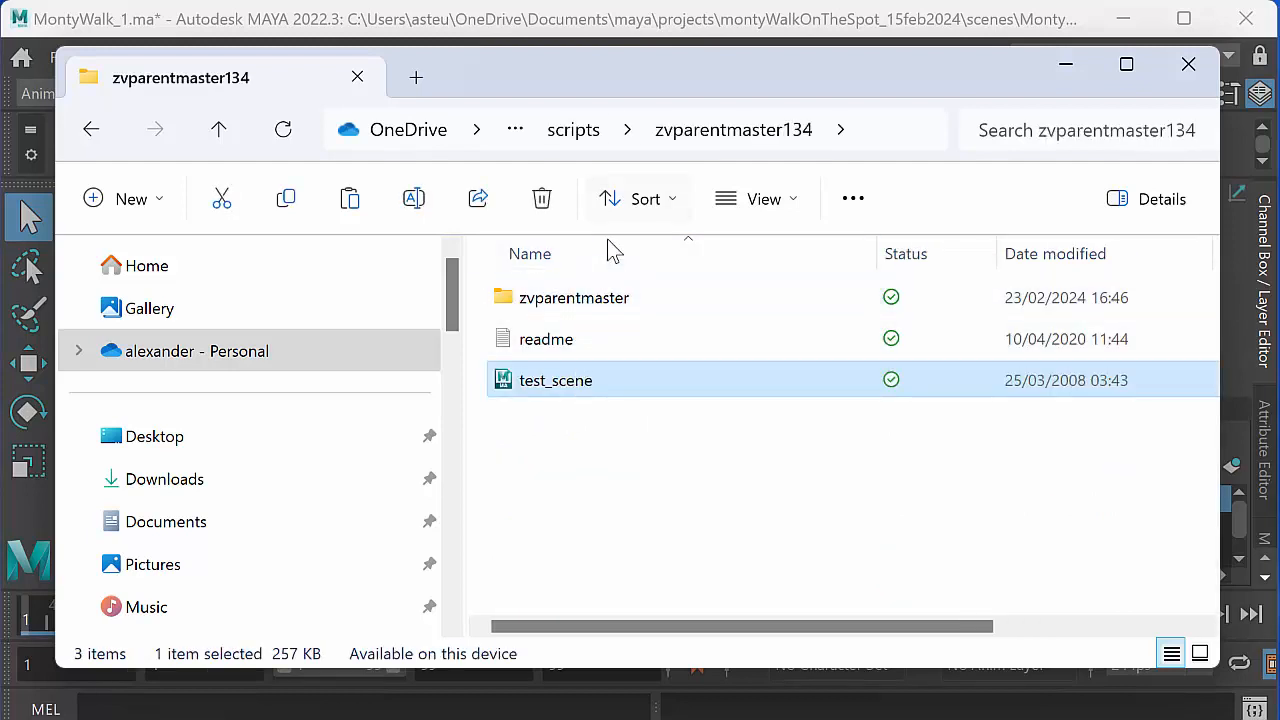
pyautogui.hotkey('alt', 'Left')
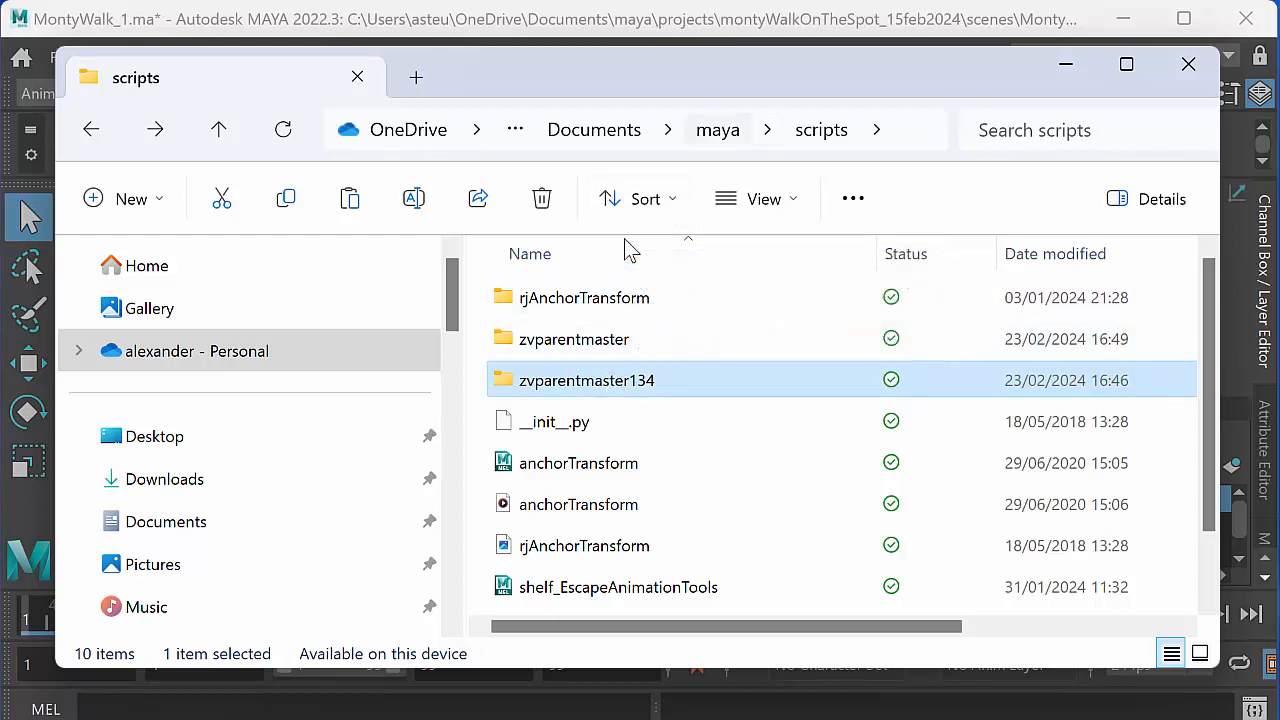
# - Check the contents of the scripts folder inside maya's 2022 folder, and return to Maya
pyautogui.hotkey('alt', 'Up')
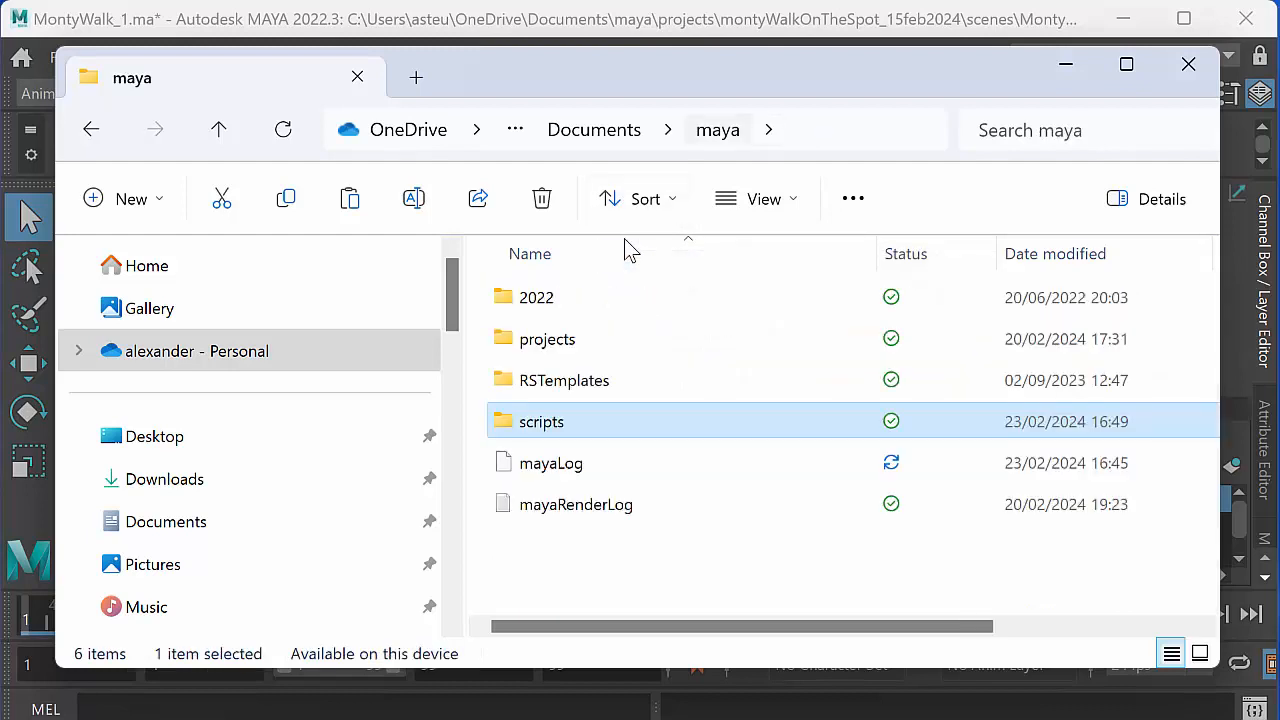
pyautogui.doubleClick(625, 305)
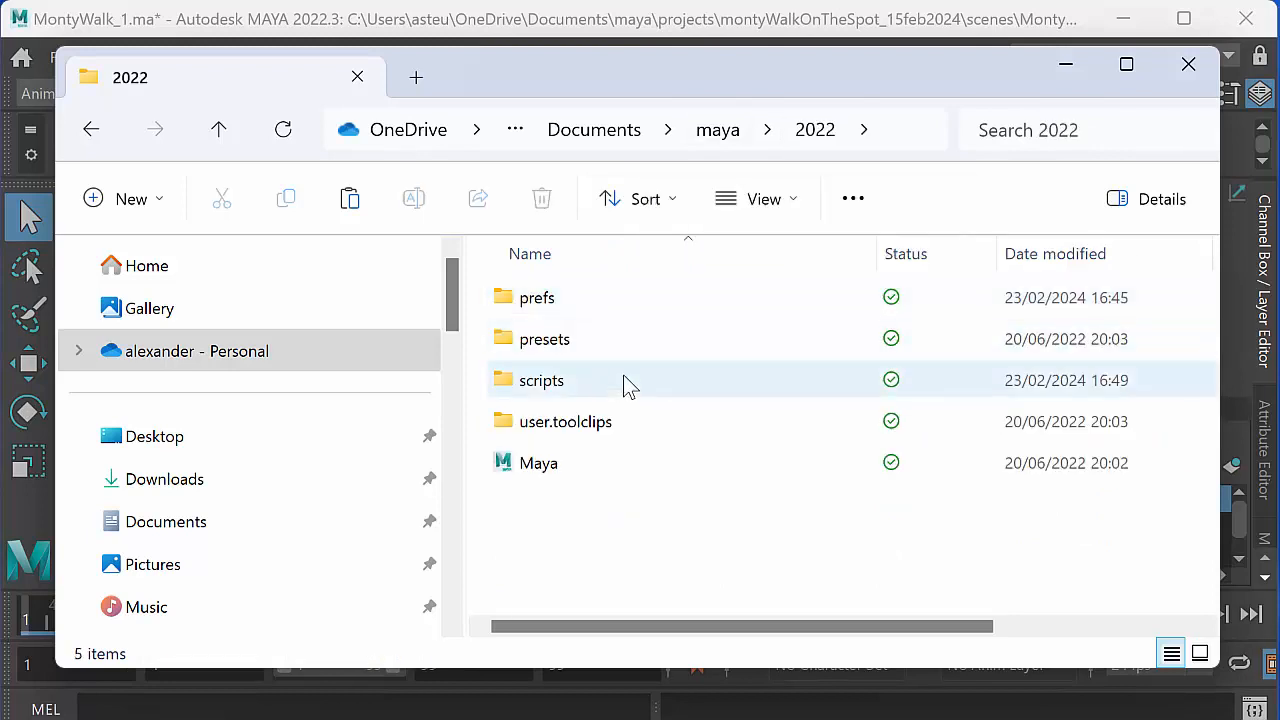
pyautogui.doubleClick(625, 386)
pyautogui.click(626, 386)
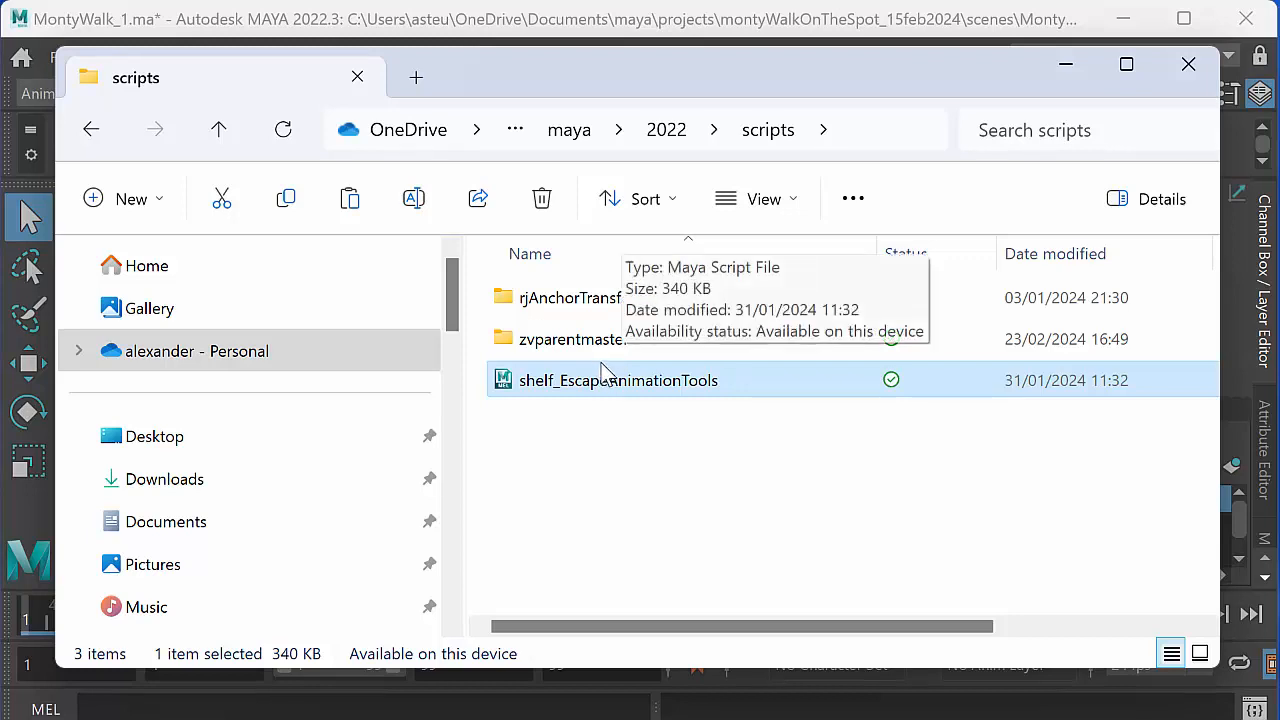
pyautogui.click(1067, 73)
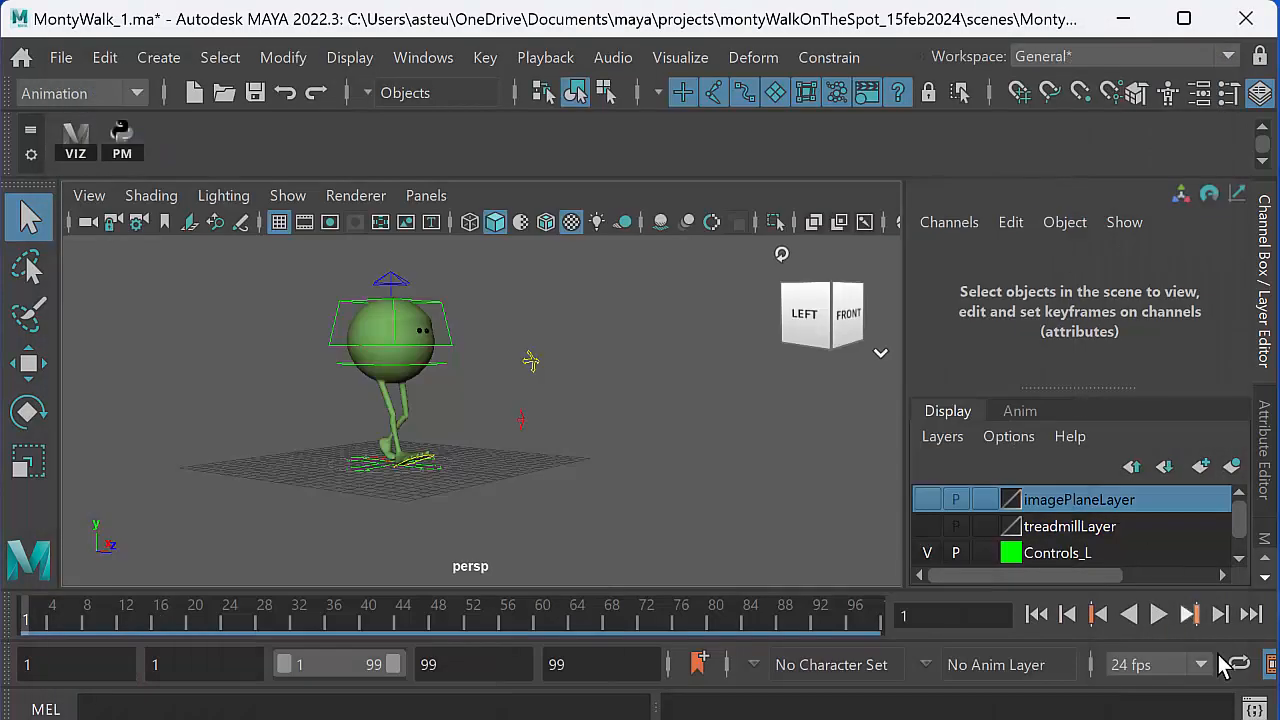
# - Open the Script Editor, look at the MEL script, and return to the empty Python script
pyautogui.click(1253, 710)
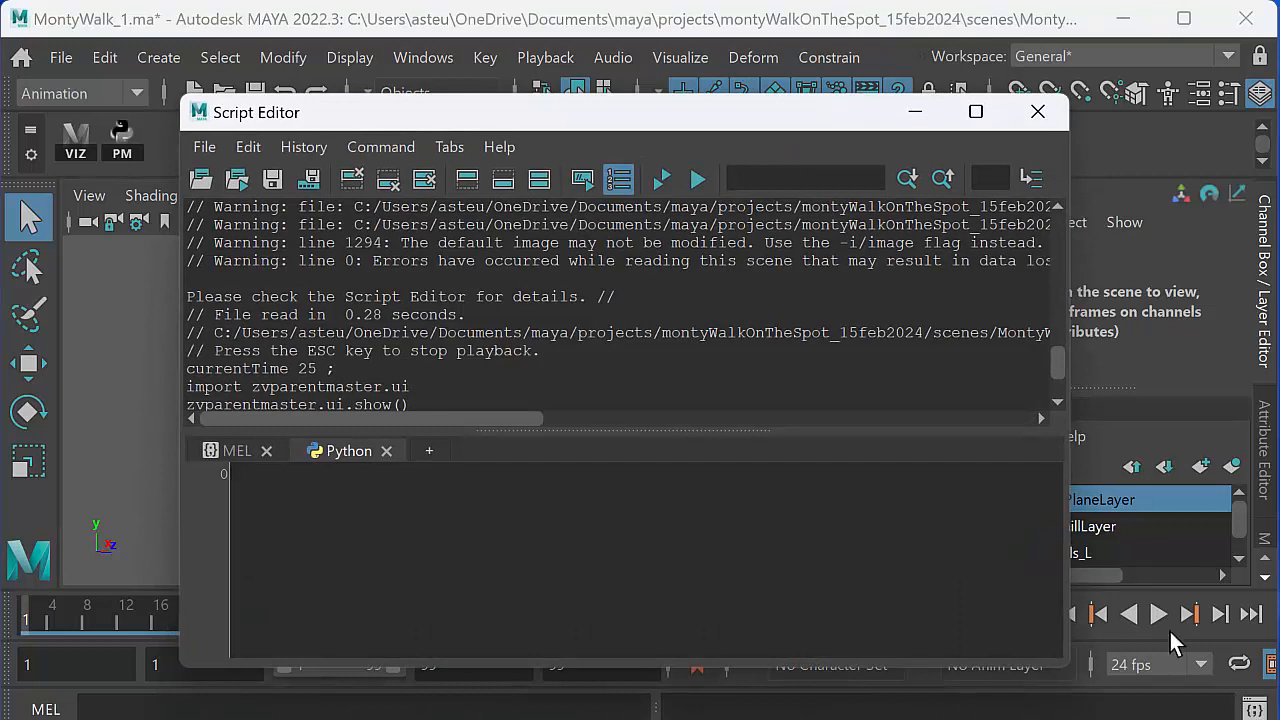
pyautogui.click(240, 451)
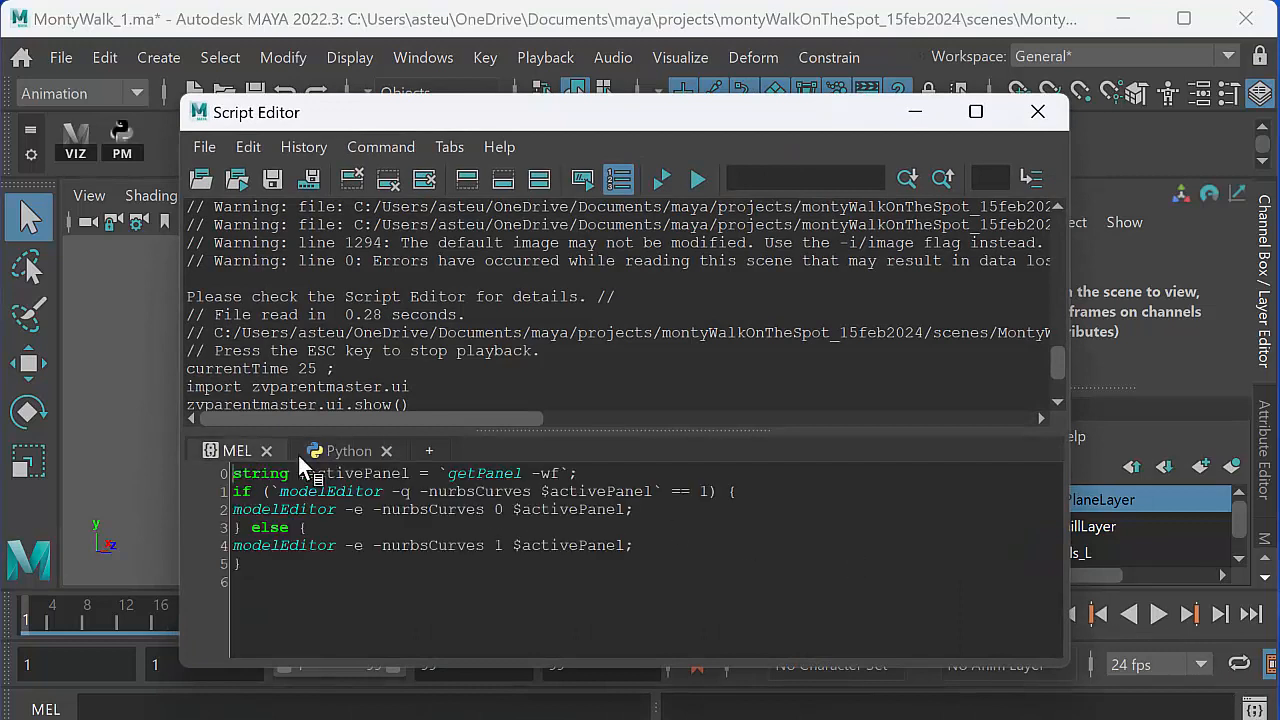
pyautogui.click(348, 450)
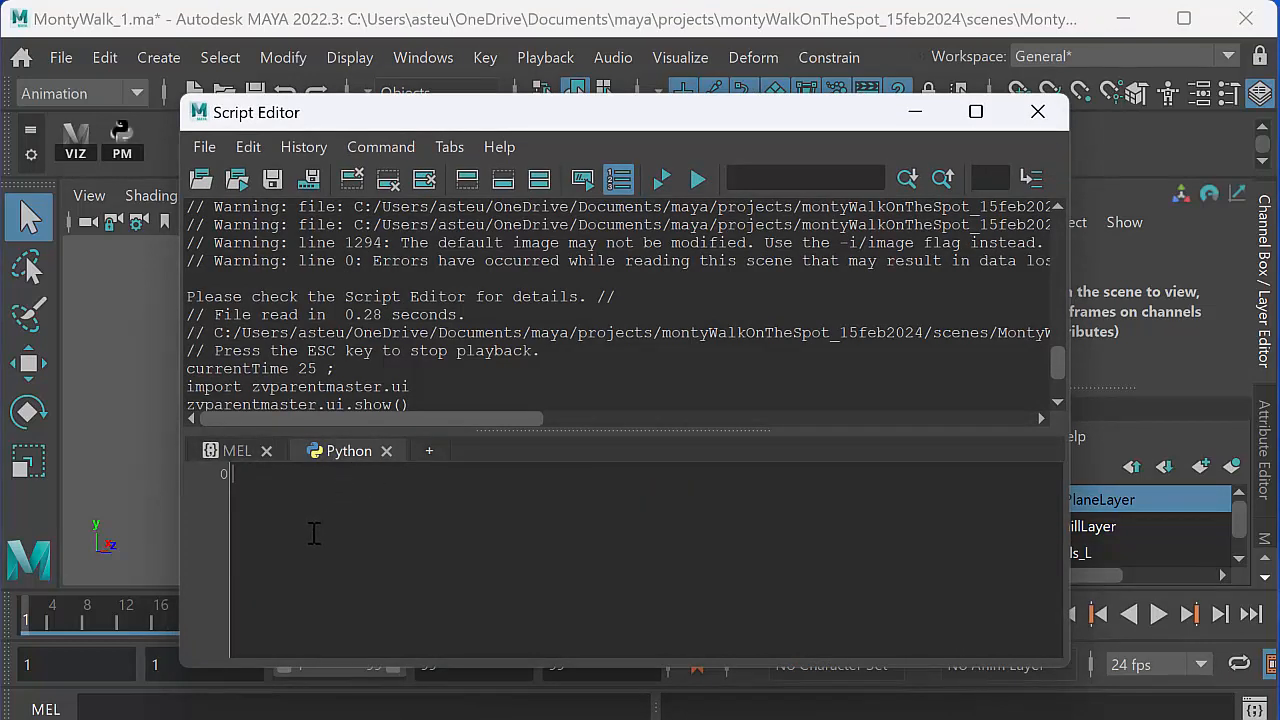
# - Copy the two ZvParentMaster command lines from step 5 of the Animation Blog page in the browser into Maya's empty Python script
pyautogui.hotkey('alt', 'Tab')
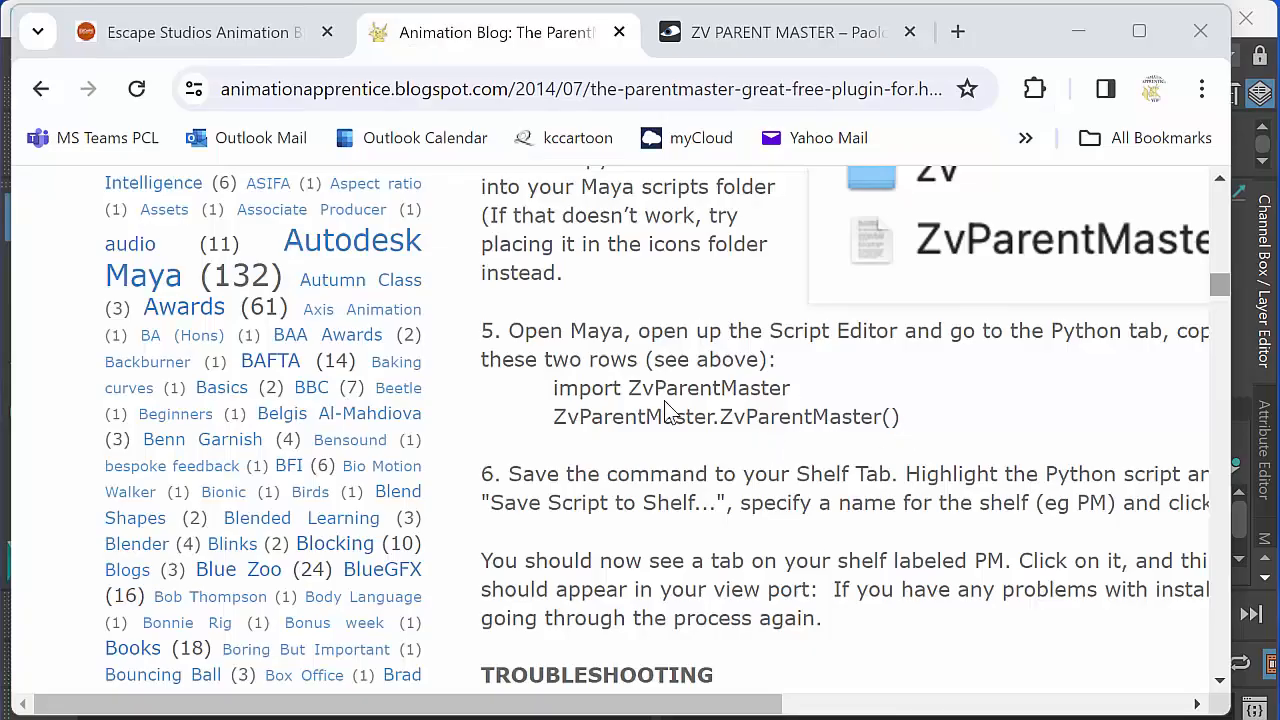
pyautogui.moveTo(552, 387); pyautogui.dragTo(925, 420)
pyautogui.hotkey('ctrl', 'c')
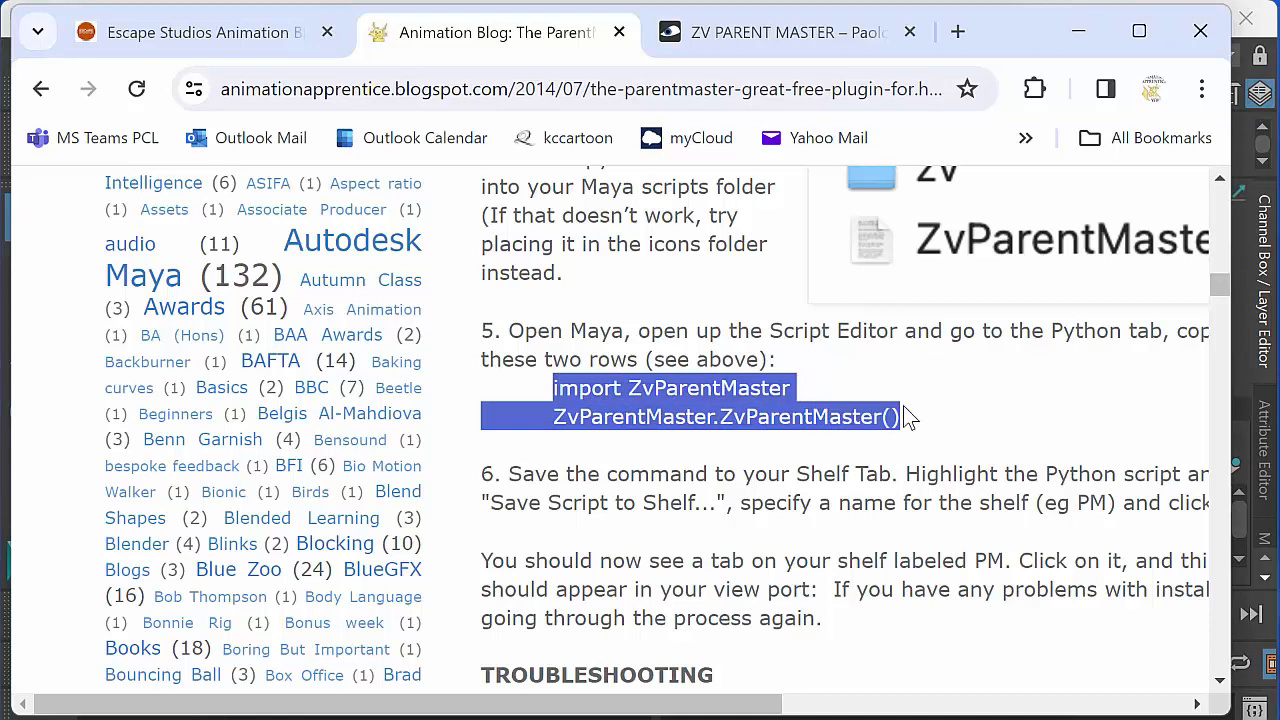
pyautogui.click(1240, 301)
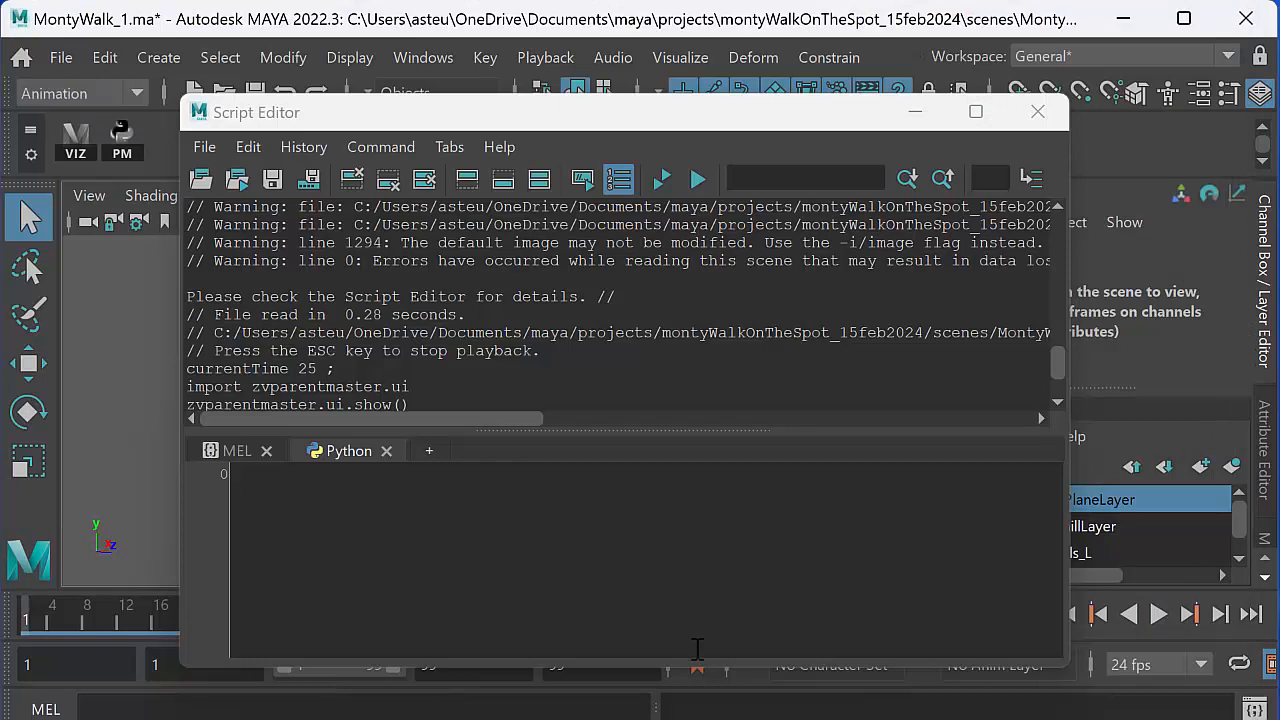
pyautogui.click(472, 516)
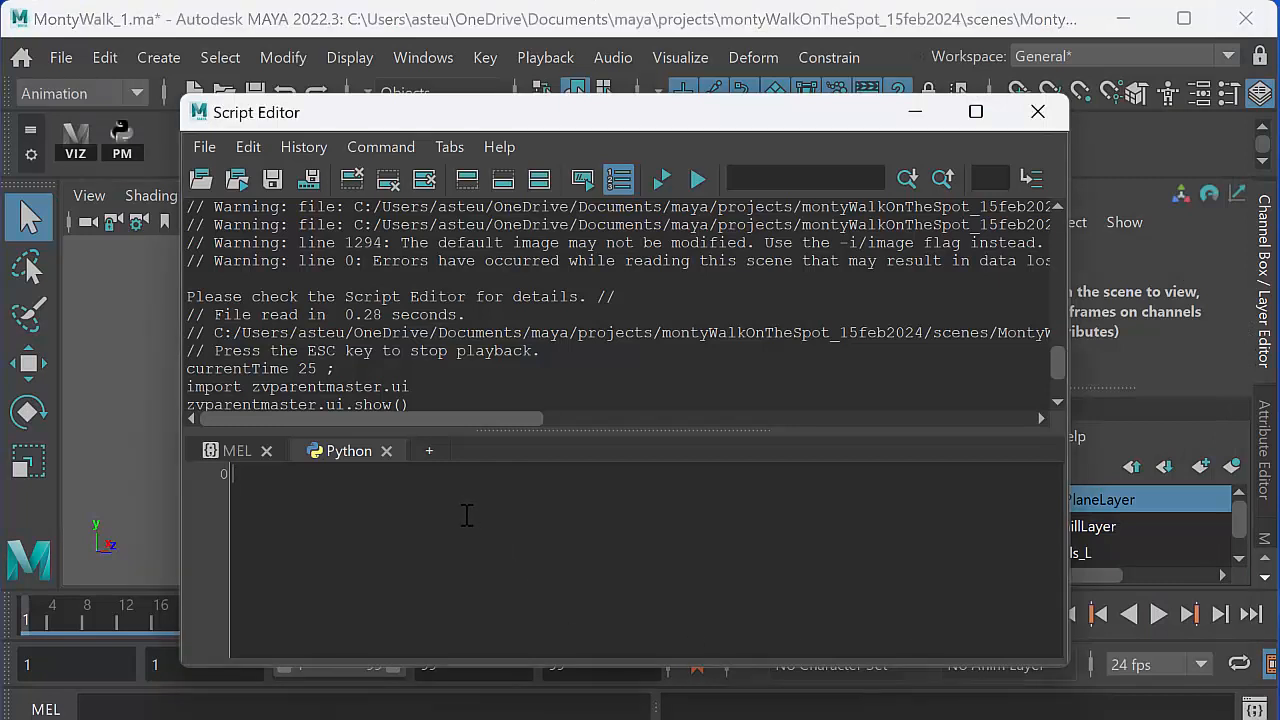
pyautogui.hotkey('ctrl', 'v')
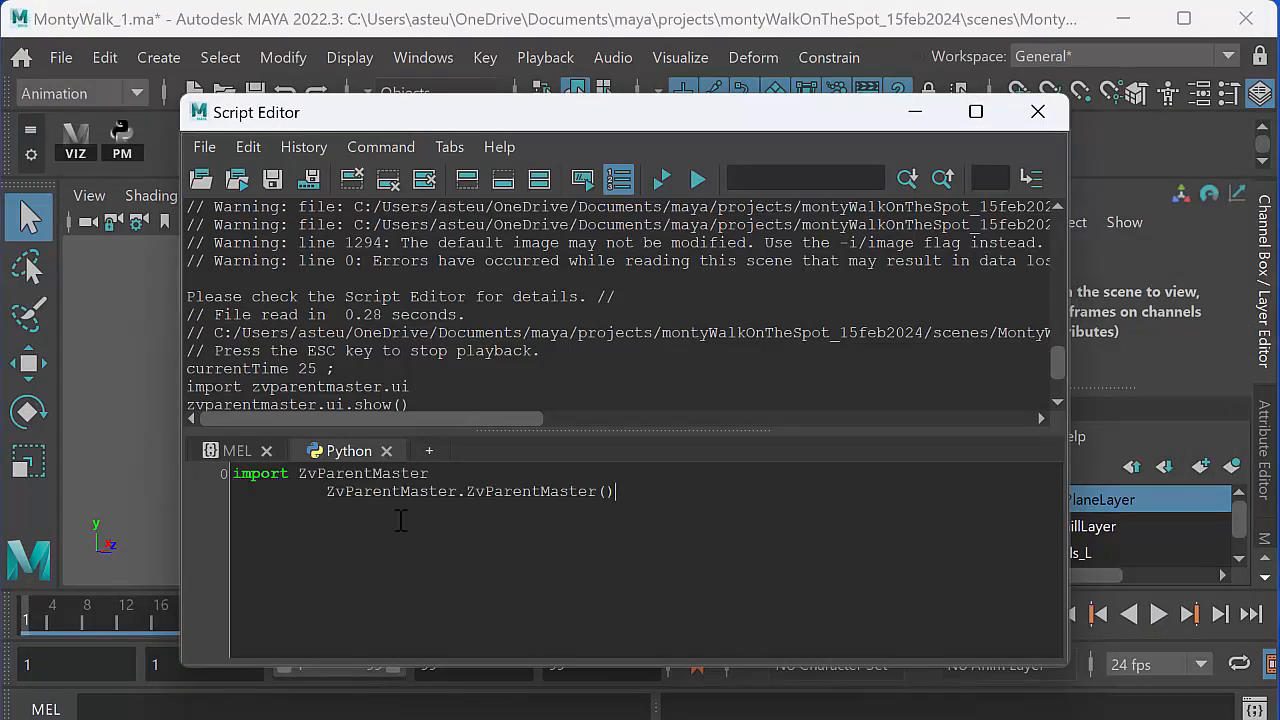
# - Remove the indentation before the line ZvParentMaster.ZvParentMaster() in the Python script
pyautogui.press('BackSpace')
pyautogui.press('BackSpace')
pyautogui.press('BackSpace')
pyautogui.press('BackSpace')
pyautogui.press('BackSpace')
pyautogui.press('BackSpace')
pyautogui.press('BackSpace')
pyautogui.press('BackSpace')
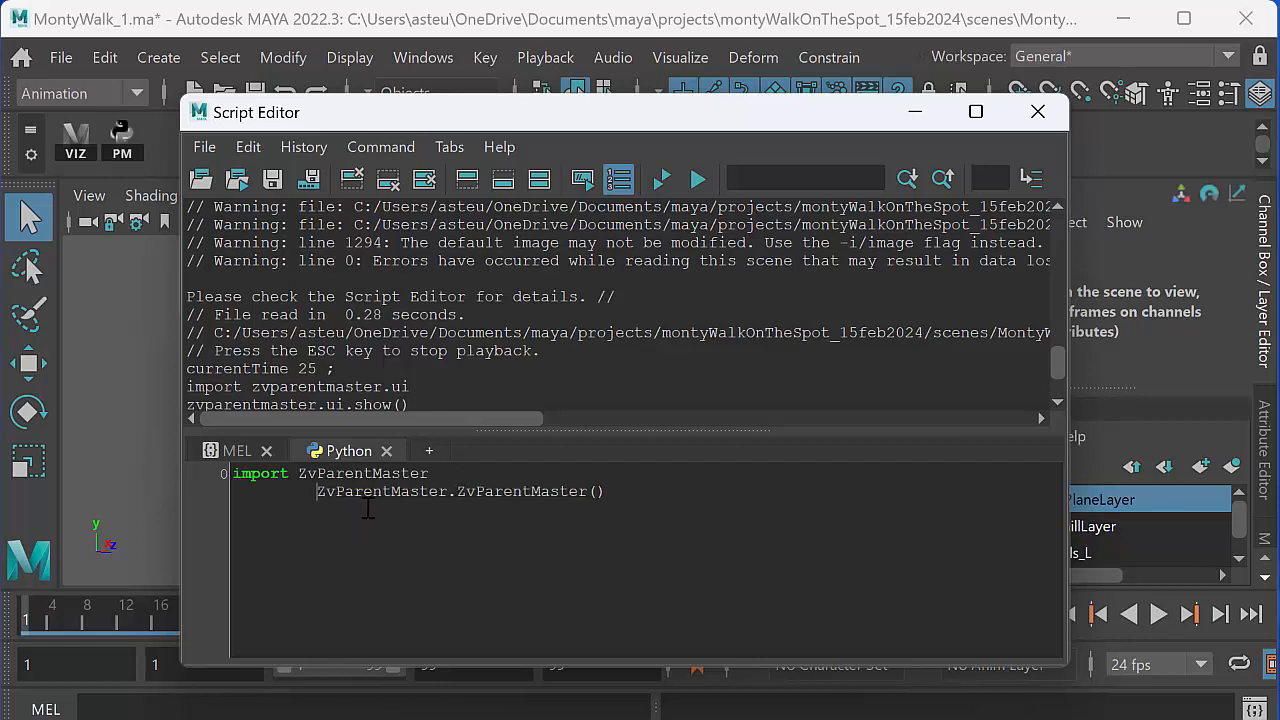
pyautogui.press('BackSpace')
pyautogui.press('BackSpace')
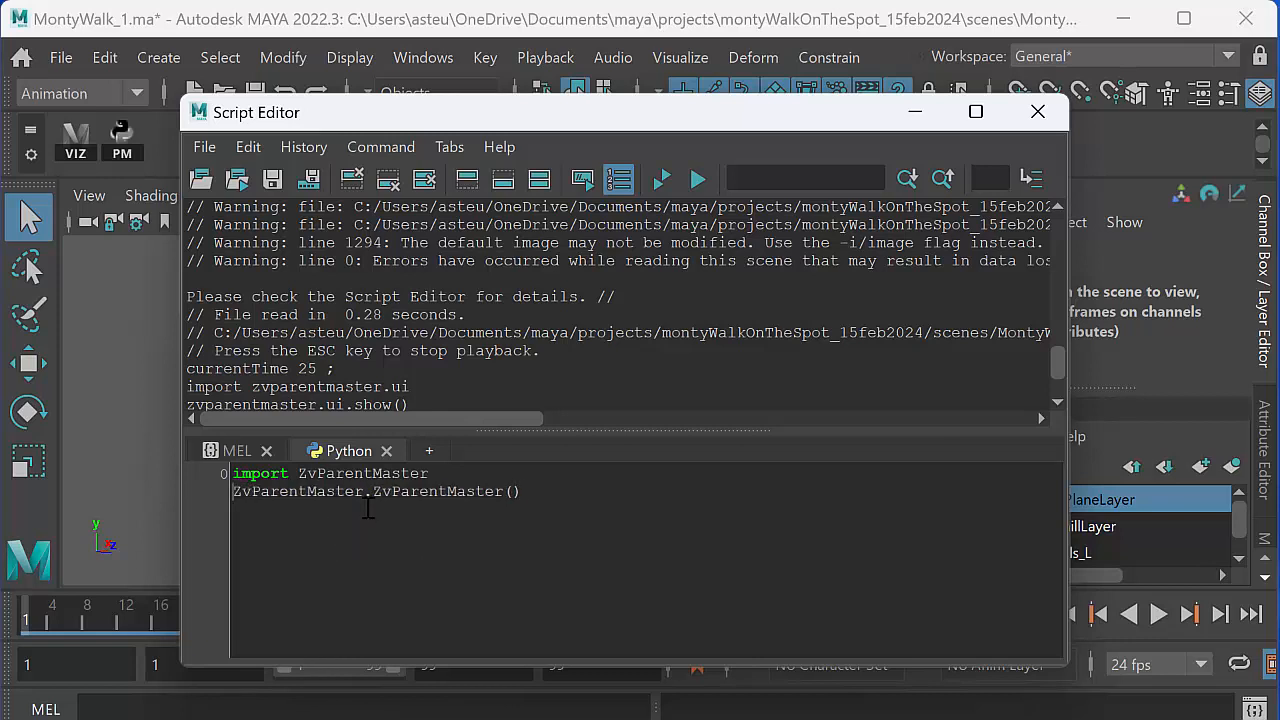
# - Select both Python lines, move the Script Editor clear of the shelf, and launch ZV Parent Master from the PM shelf item
pyautogui.moveTo(529, 490); pyautogui.dragTo(207, 477)
pyautogui.moveTo(551, 116); pyautogui.dragTo(478, 410)
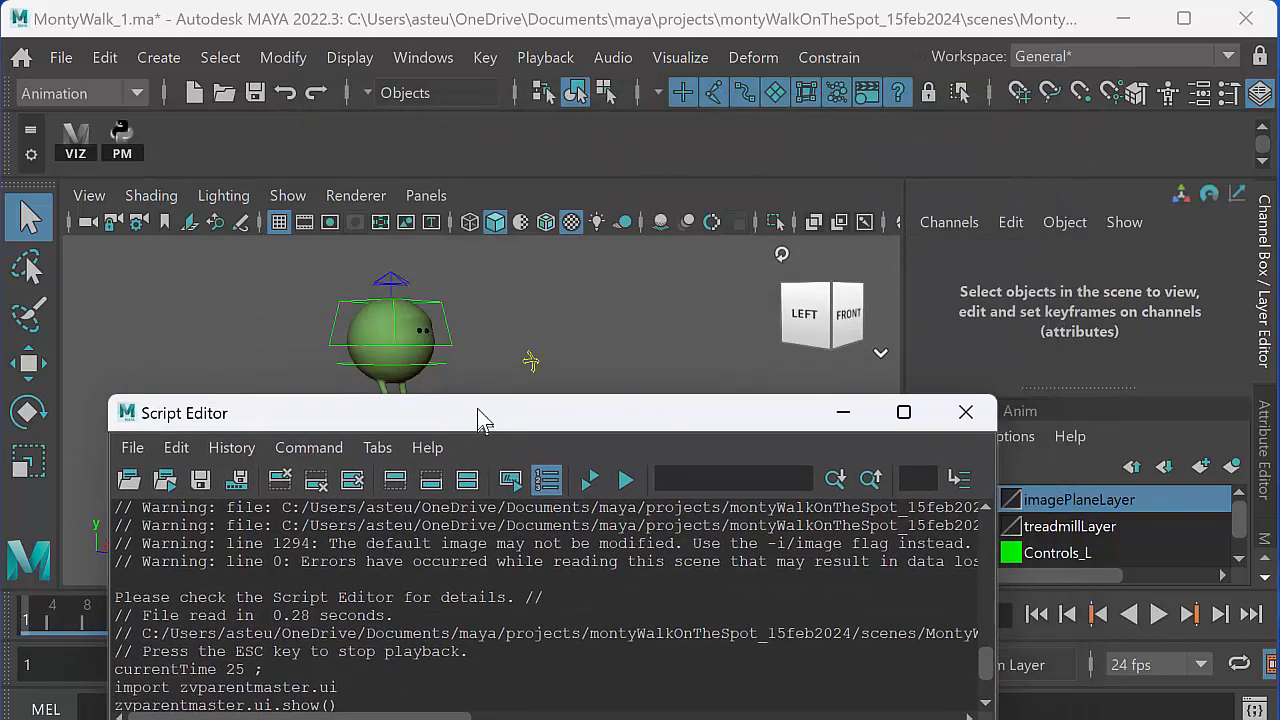
pyautogui.click(122, 148)
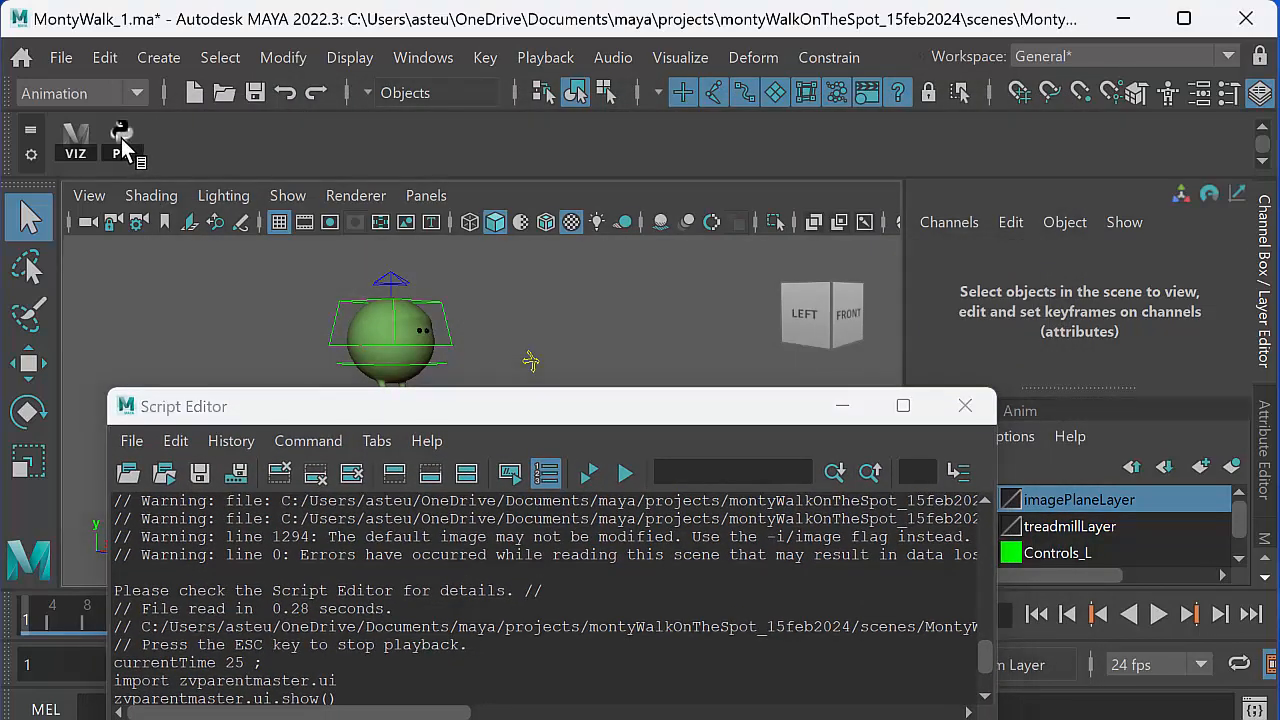
# - Inspect the zvparentmaster entry of the animTools shelf in the Shelf Editor, and close the Shelf Editor and Script Editor
pyautogui.click(31, 158)
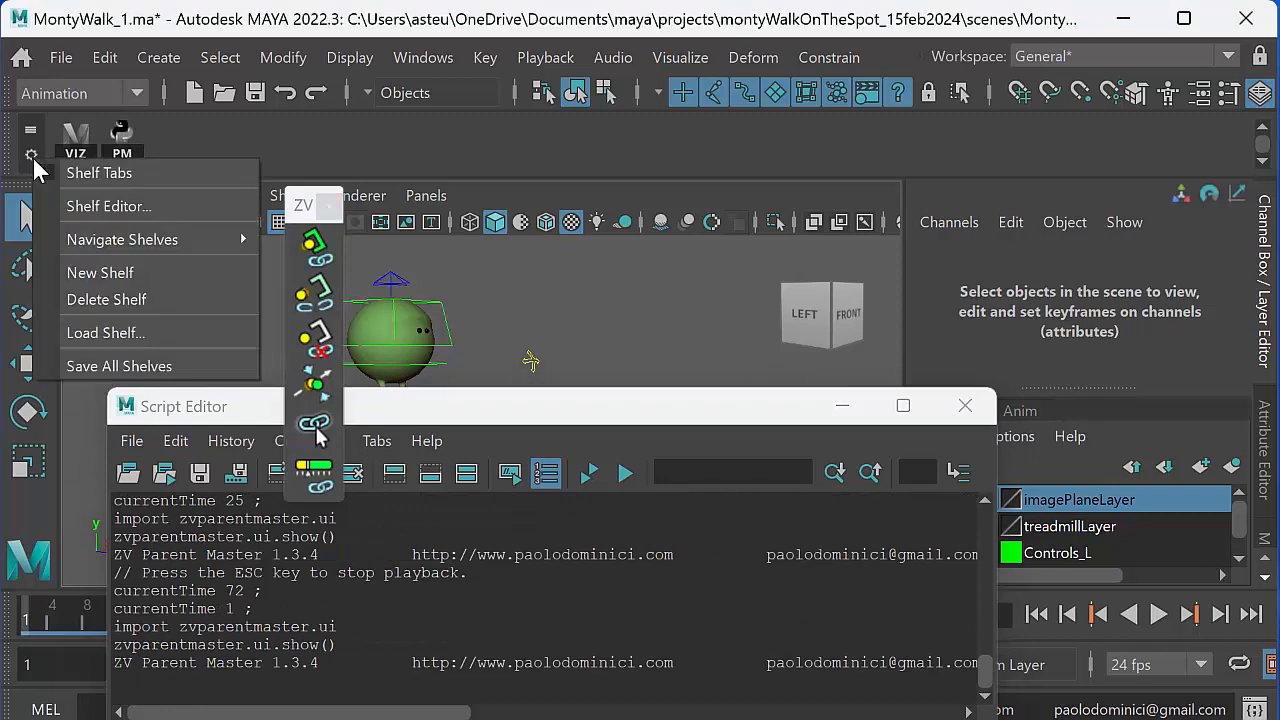
pyautogui.click(80, 206)
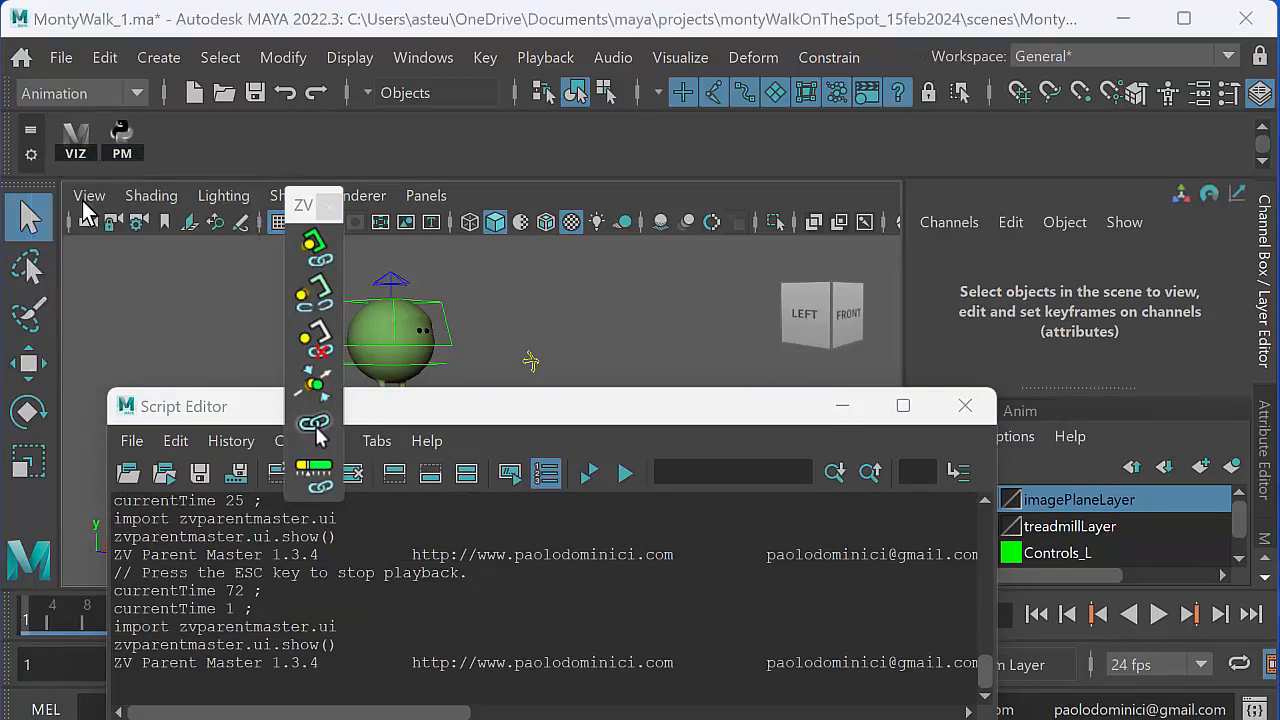
pyautogui.click(695, 448)
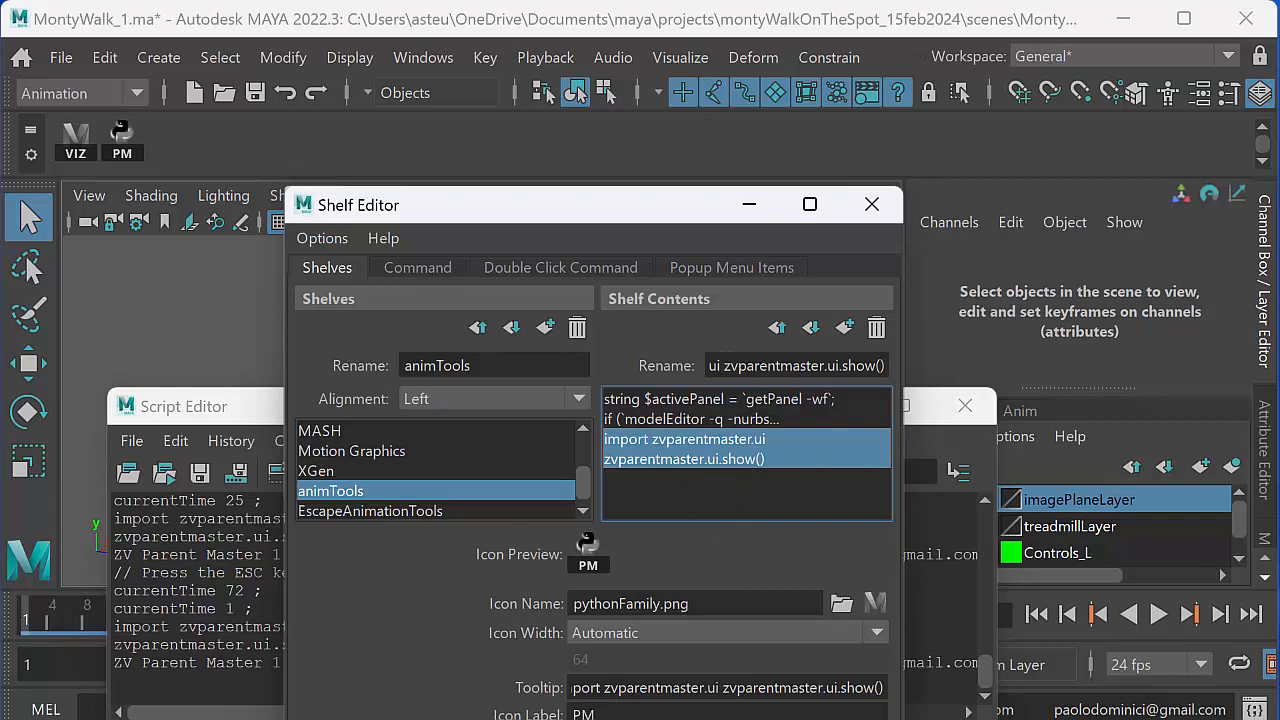
pyautogui.click(525, 718)
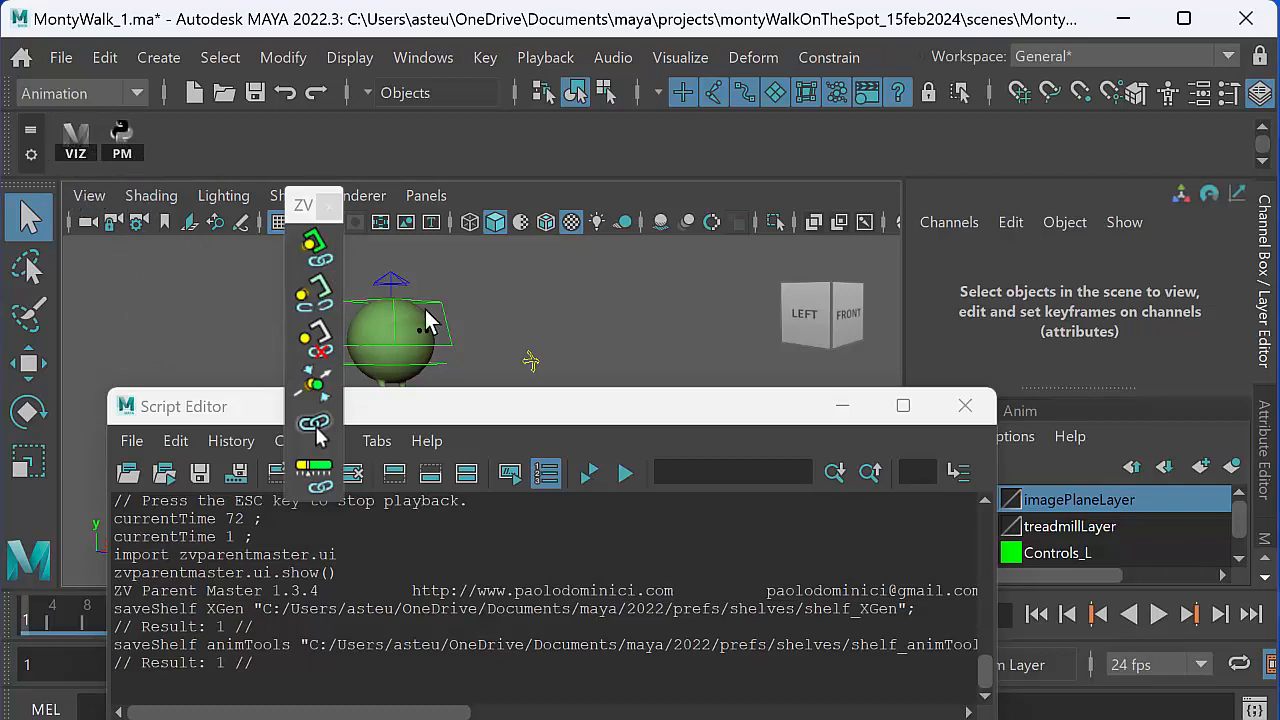
pyautogui.click(965, 405)
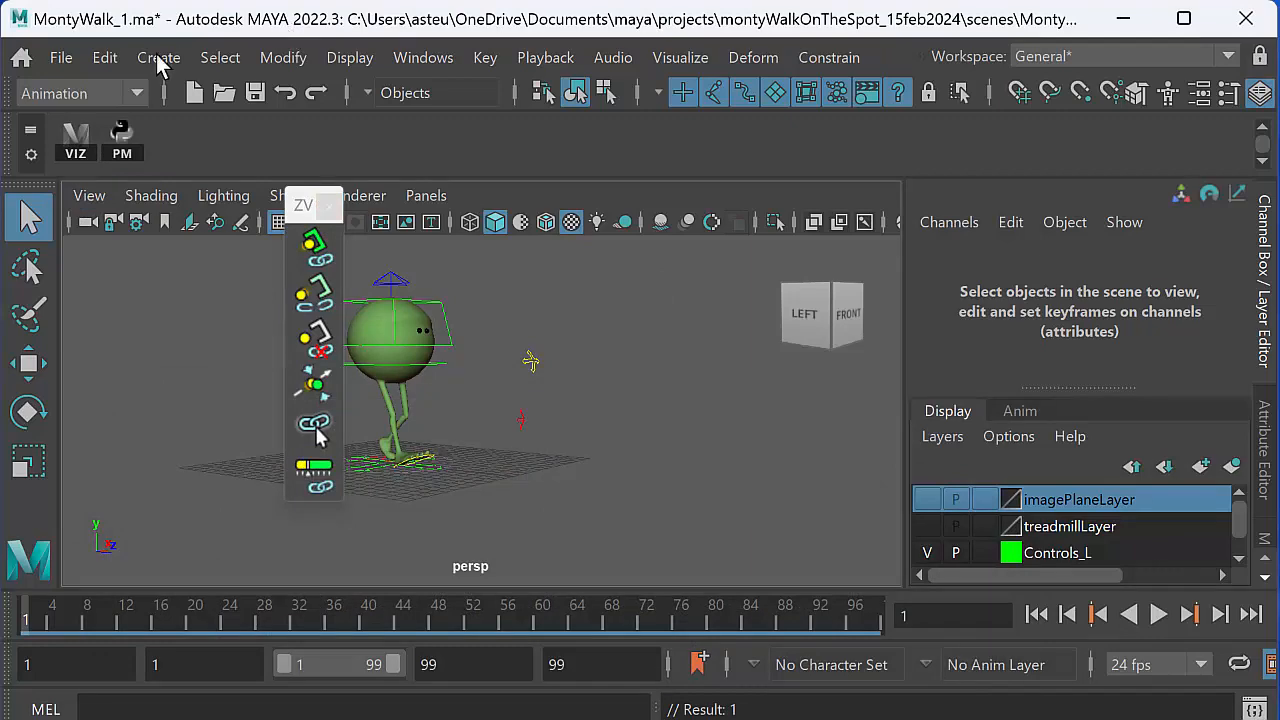
# - Import BowlerHat.mb into the walk scene and accept the student version notice
pyautogui.click(62, 58)
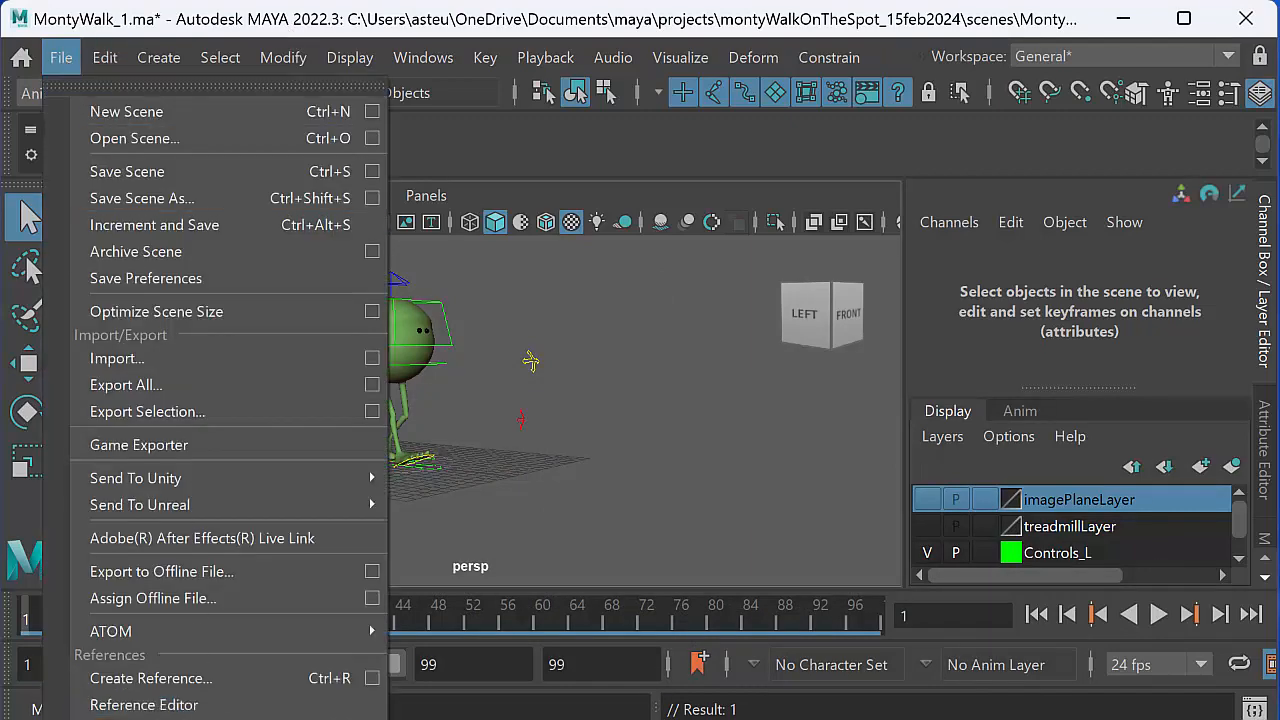
pyautogui.click(186, 357)
pyautogui.click(305, 70)
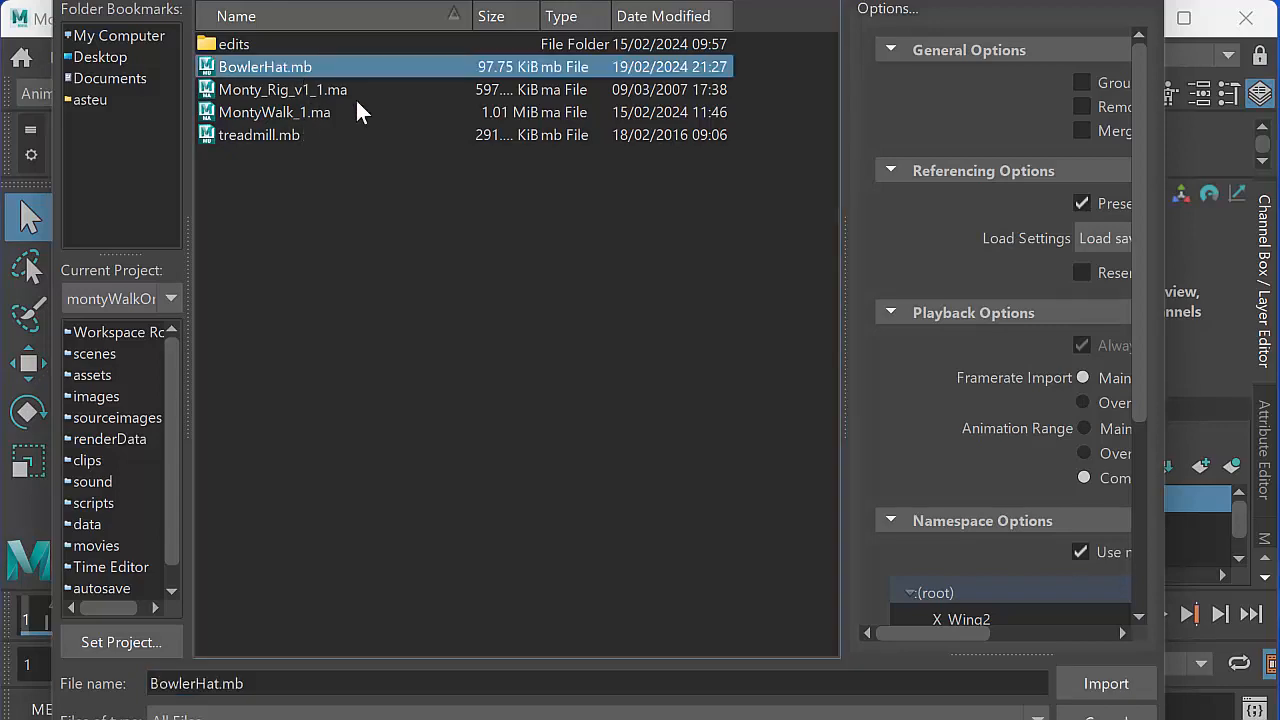
pyautogui.click(1100, 684)
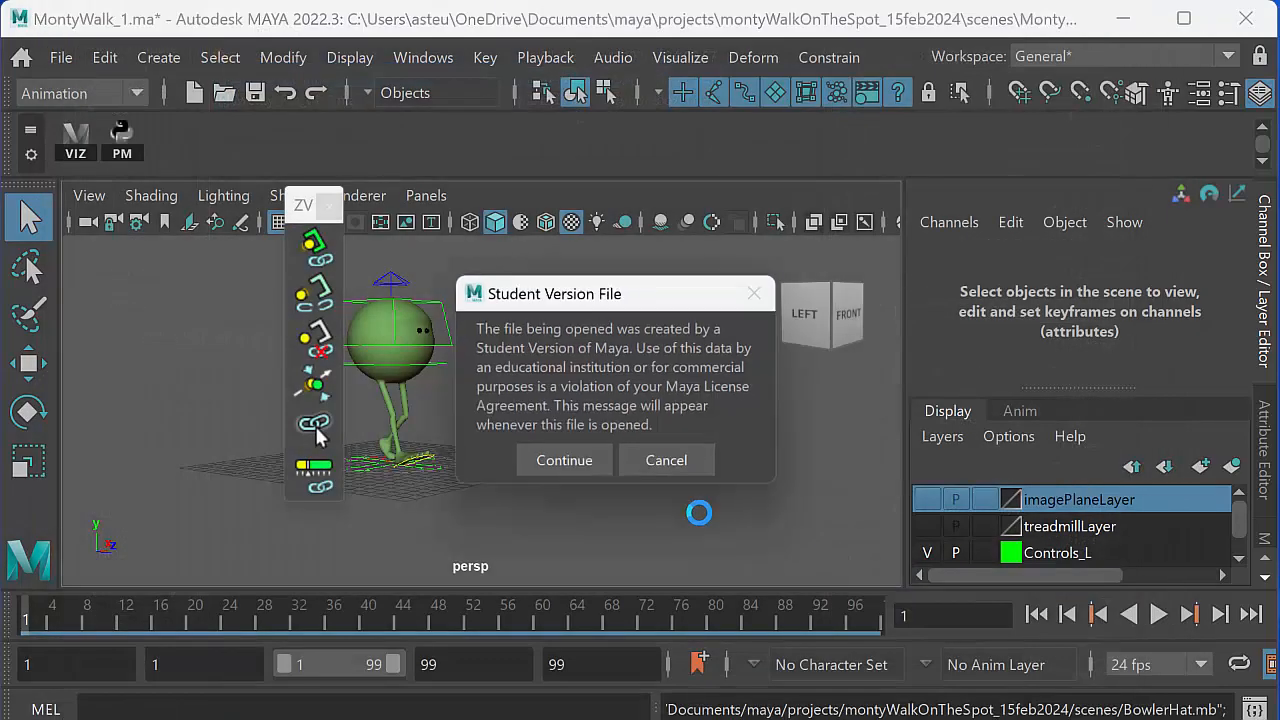
pyautogui.click(566, 466)
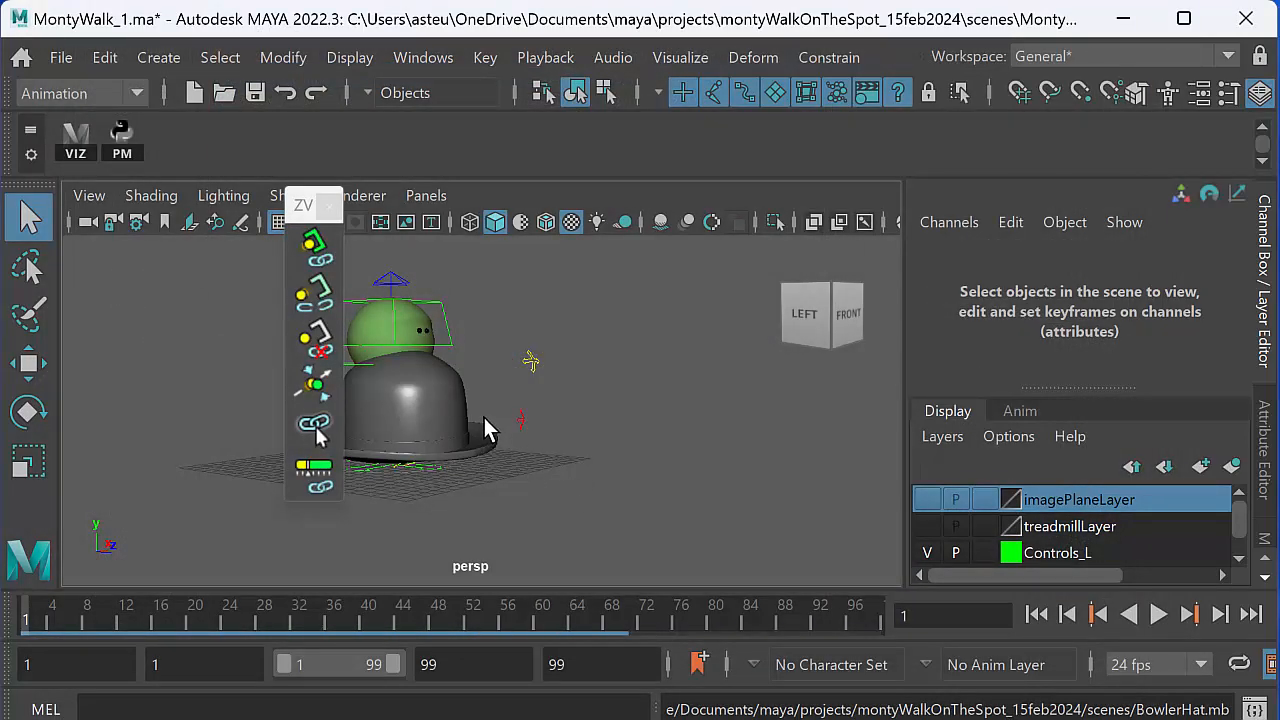
# - Select the bowler hat and move it straight up above the character's head, to a Translate Y of about 13
pyautogui.keyDown('alt'); pyautogui.moveTo(588, 469); pyautogui.dragTo(619, 456, button='middle'); pyautogui.keyUp('alt')
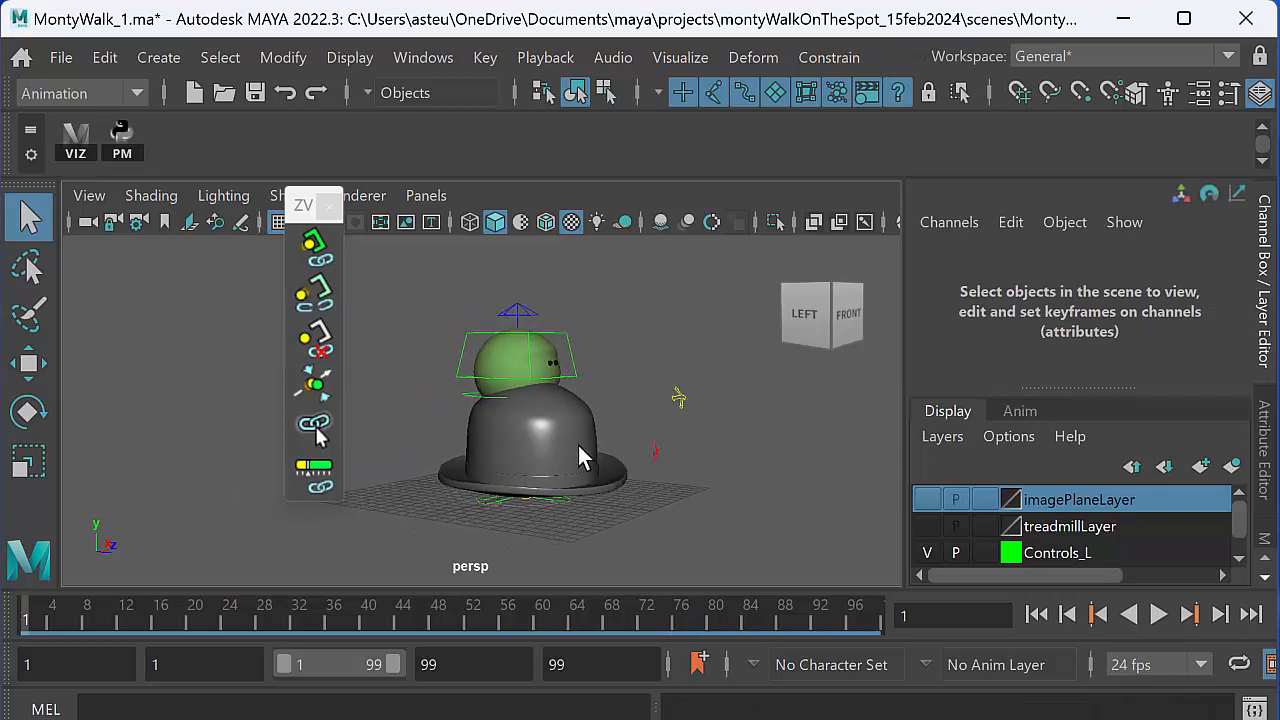
pyautogui.click(578, 445)
pyautogui.keyDown('alt'); pyautogui.moveTo(583, 417); pyautogui.dragTo(587, 474, button='middle'); pyautogui.keyUp('alt')
pyautogui.press('w')
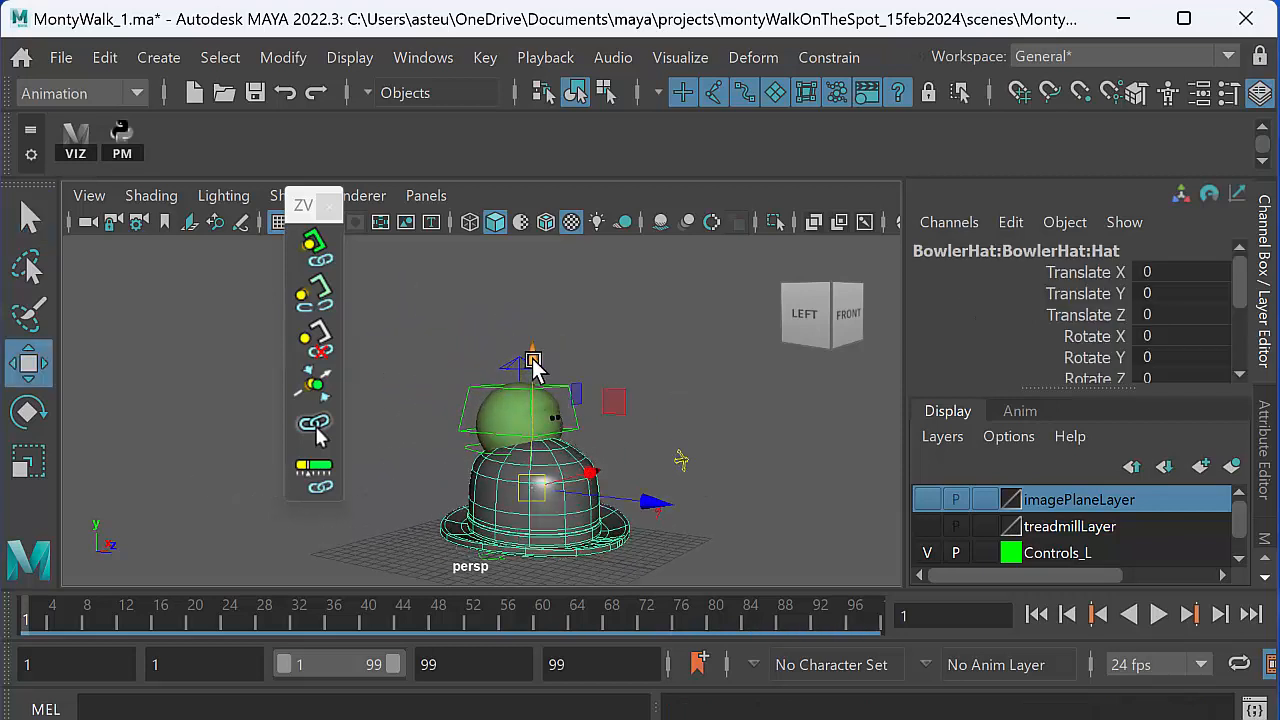
pyautogui.moveTo(534, 365); pyautogui.dragTo(530, 258)
pyautogui.keyDown('alt'); pyautogui.moveTo(530, 254); pyautogui.dragTo(454, 300, button='middle'); pyautogui.keyUp('alt')
pyautogui.moveTo(87, 622); pyautogui.dragTo(26, 625)
pyautogui.keyDown('alt'); pyautogui.moveTo(475, 465); pyautogui.dragTo(527, 469, button='middle'); pyautogui.keyUp('alt')
pyautogui.keyDown('alt'); pyautogui.moveTo(527, 471); pyautogui.dragTo(557, 465); pyautogui.keyUp('alt')
pyautogui.keyDown('alt'); pyautogui.moveTo(557, 465); pyautogui.dragTo(540, 484, button='middle'); pyautogui.keyUp('alt')
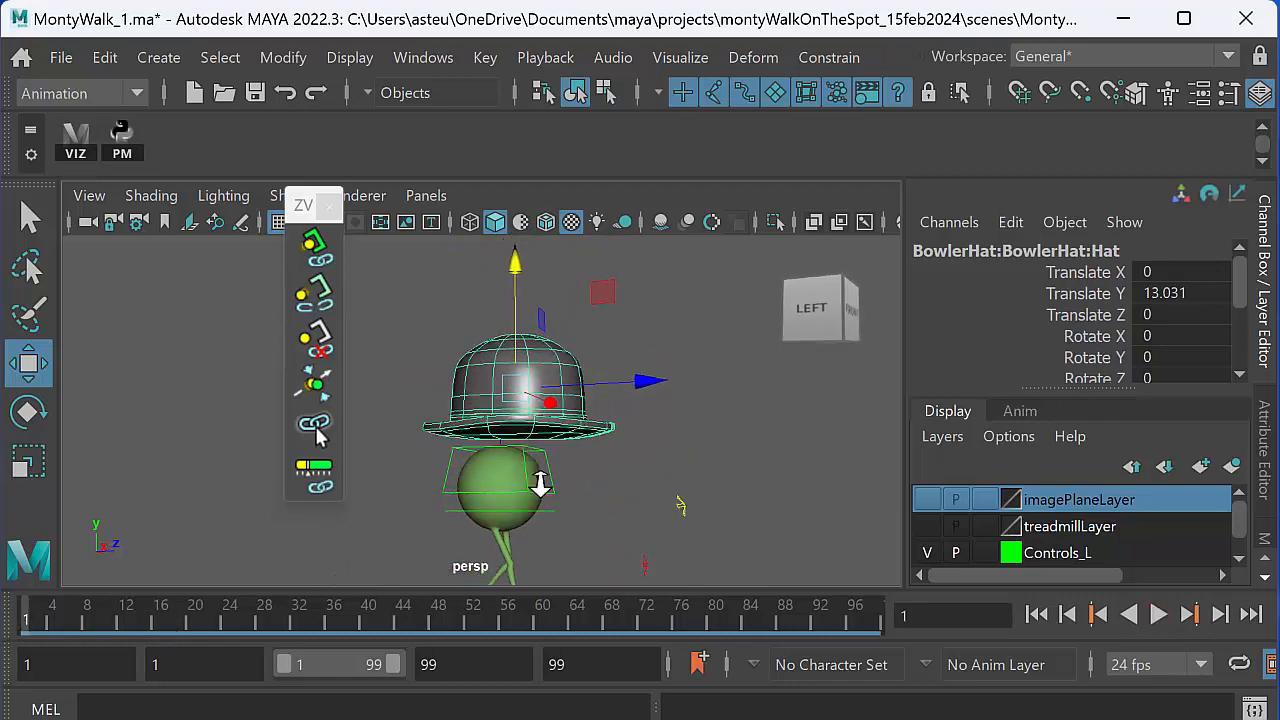
pyautogui.keyDown('alt'); pyautogui.moveTo(540, 484); pyautogui.dragTo(565, 482, button='right'); pyautogui.keyUp('alt')
# - Try a uniform scale of 0.3 in X, Y and Z on the bowler hat
pyautogui.scroll(-4, 1234, 287)
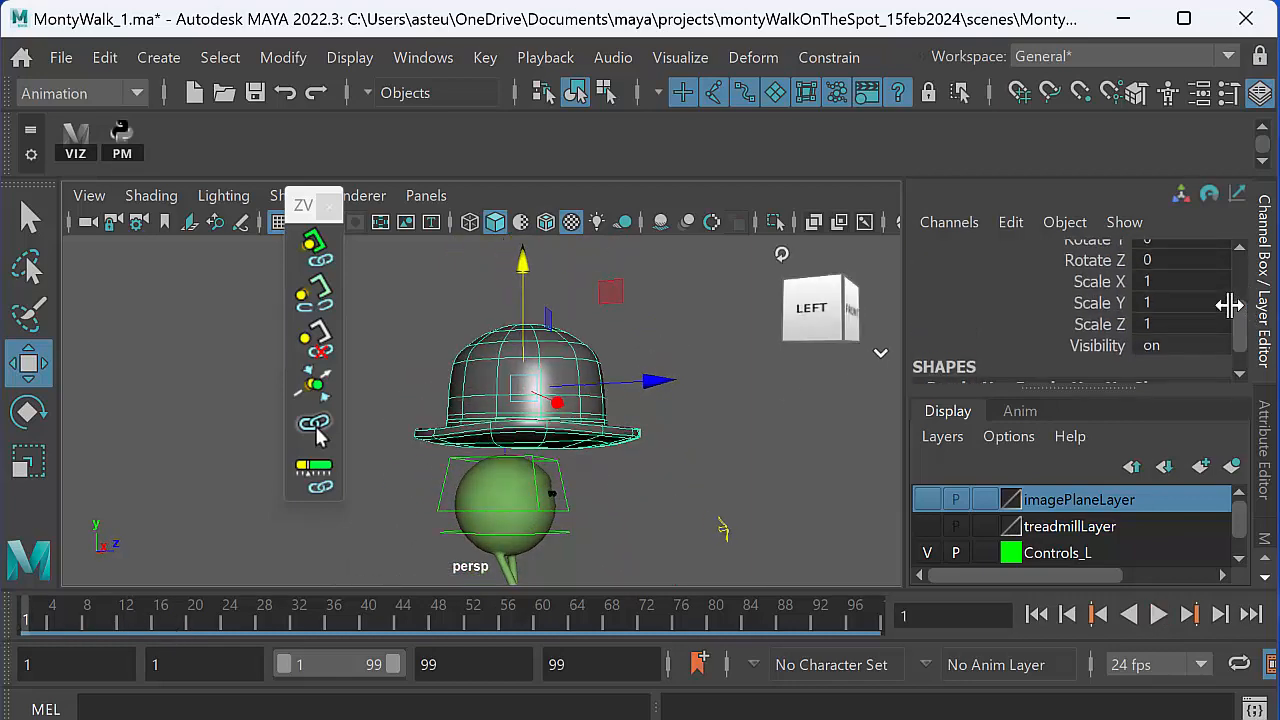
pyautogui.moveTo(1180, 279); pyautogui.dragTo(1183, 321)
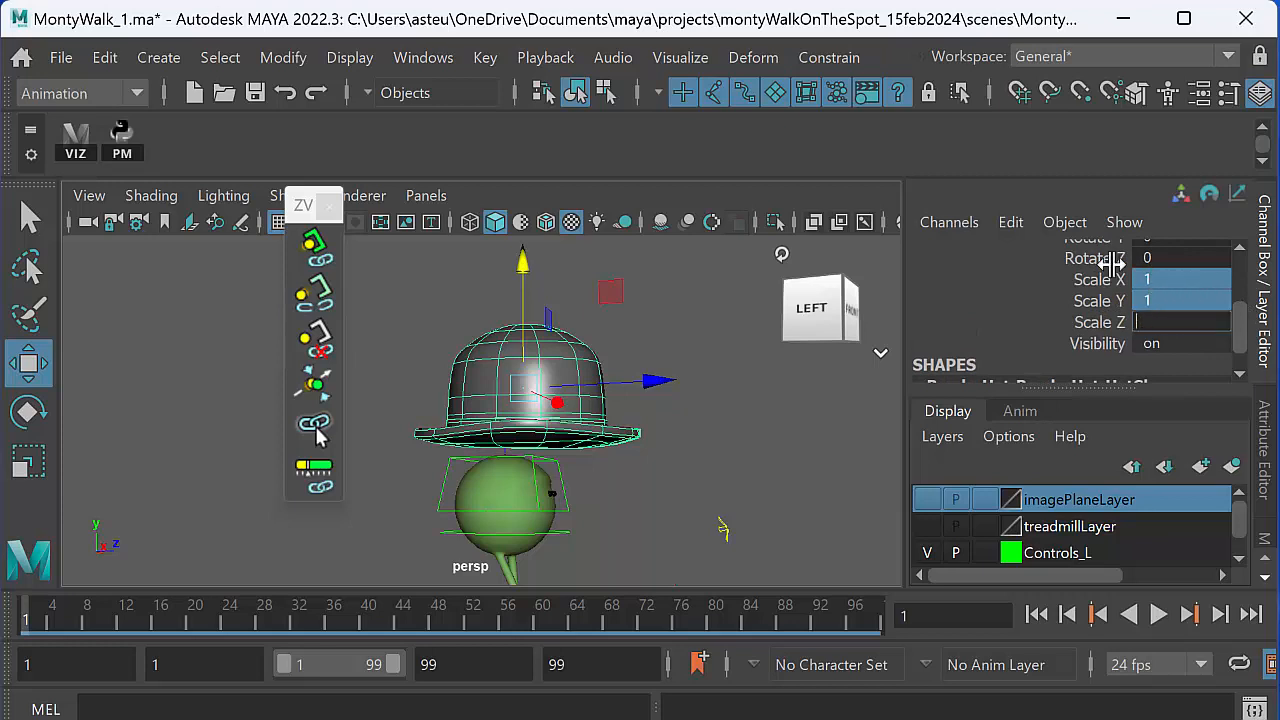
pyautogui.write('0')
pyautogui.press('Return')
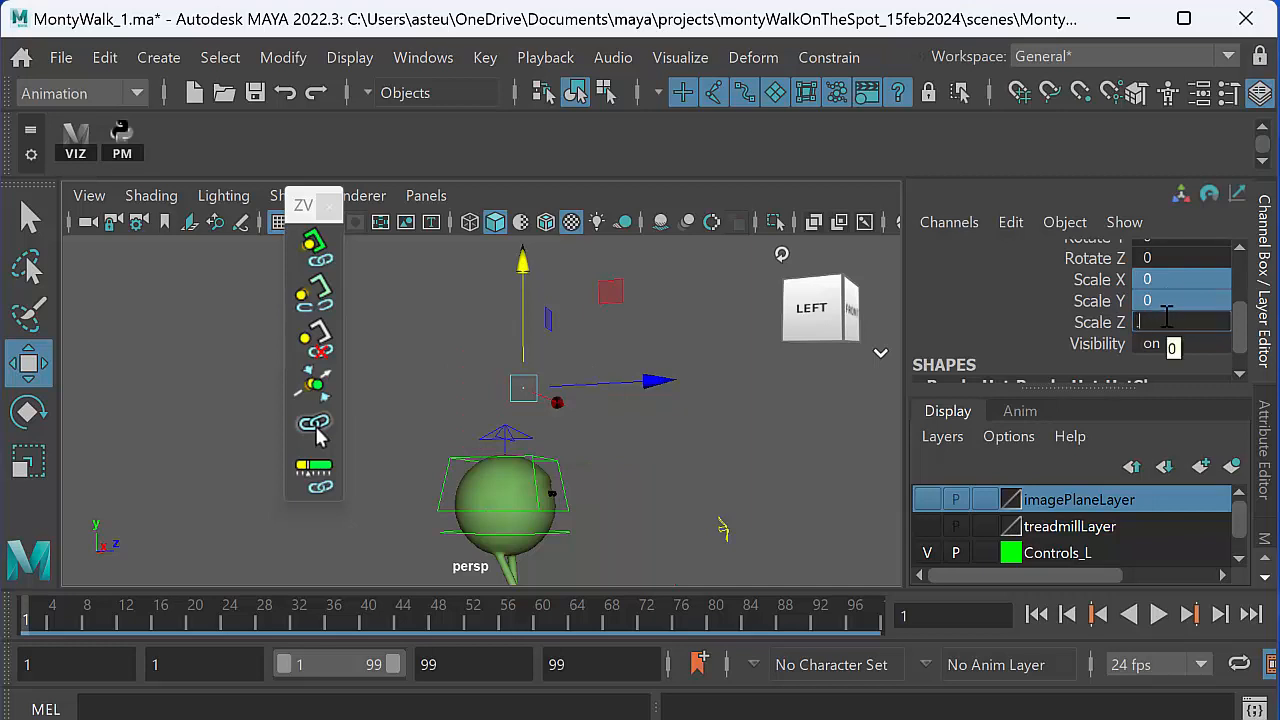
pyautogui.write('0.3')
pyautogui.press('Return')
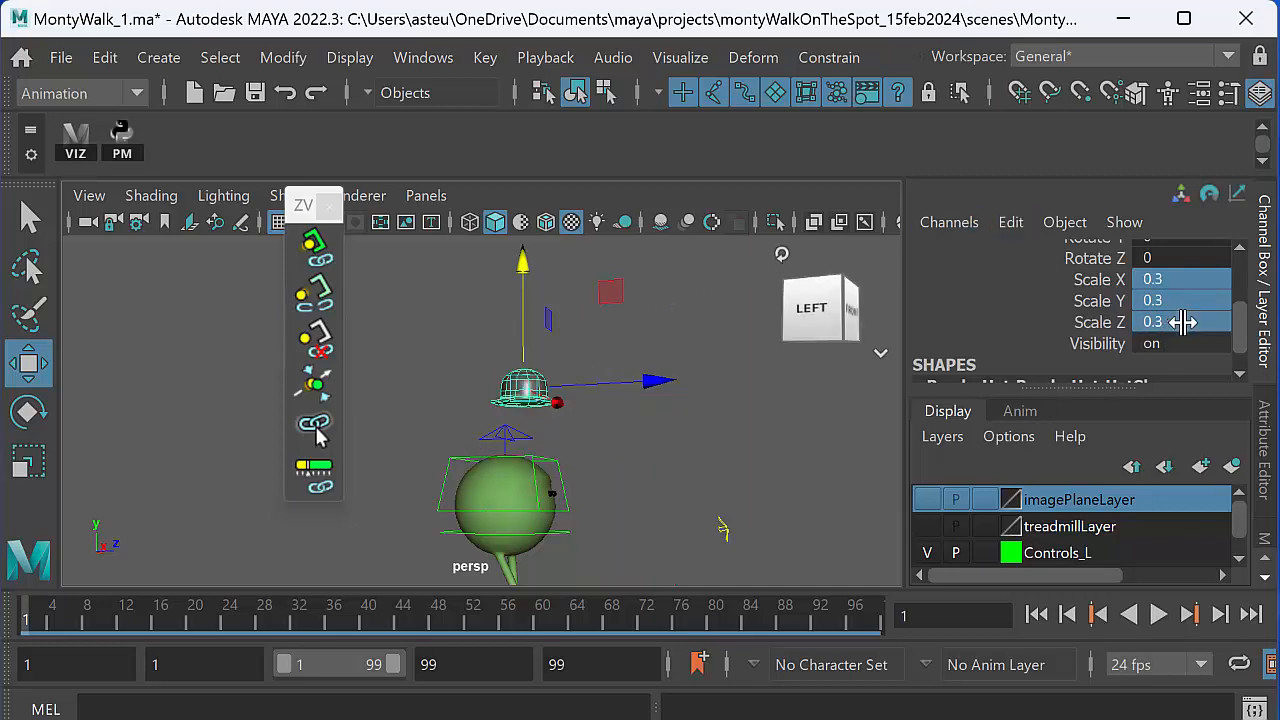
# - Set the bowler hat's Scale X, Y and Z to 0.4
pyautogui.moveTo(1187, 277); pyautogui.dragTo(1190, 279)
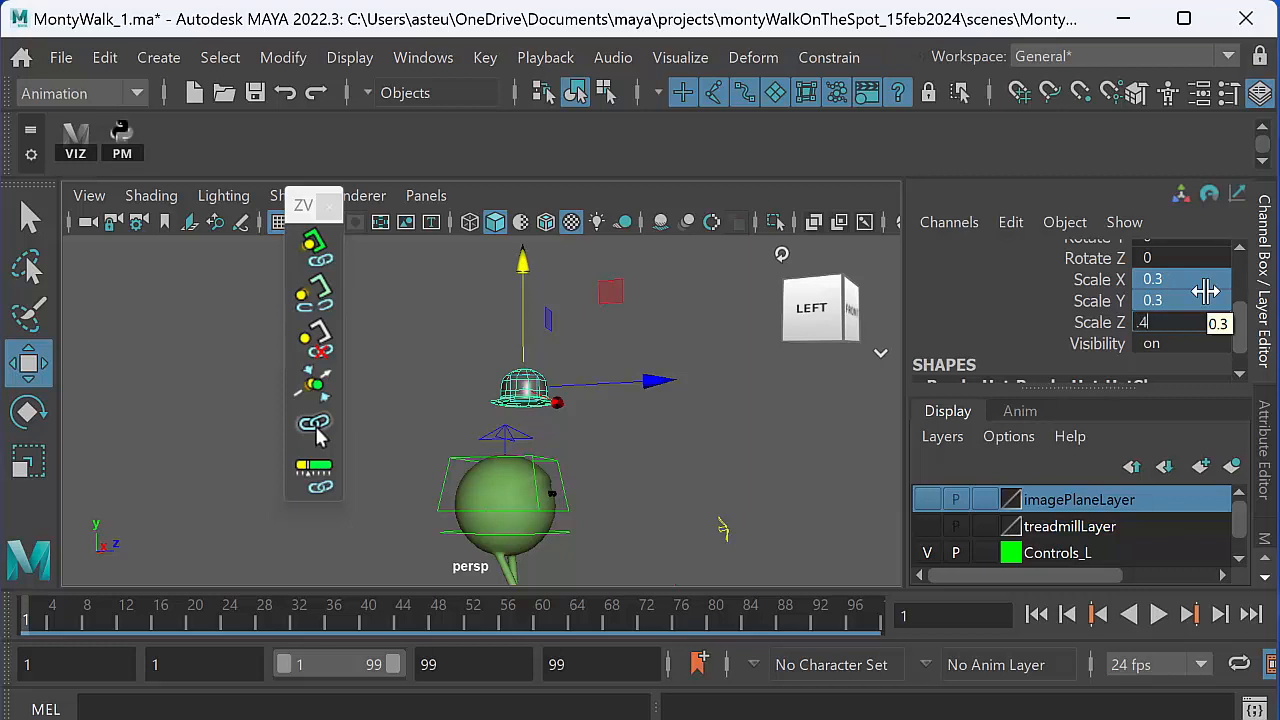
pyautogui.press('Return')
pyautogui.keyDown('alt'); pyautogui.moveTo(598, 506); pyautogui.dragTo(630, 505); pyautogui.keyUp('alt')
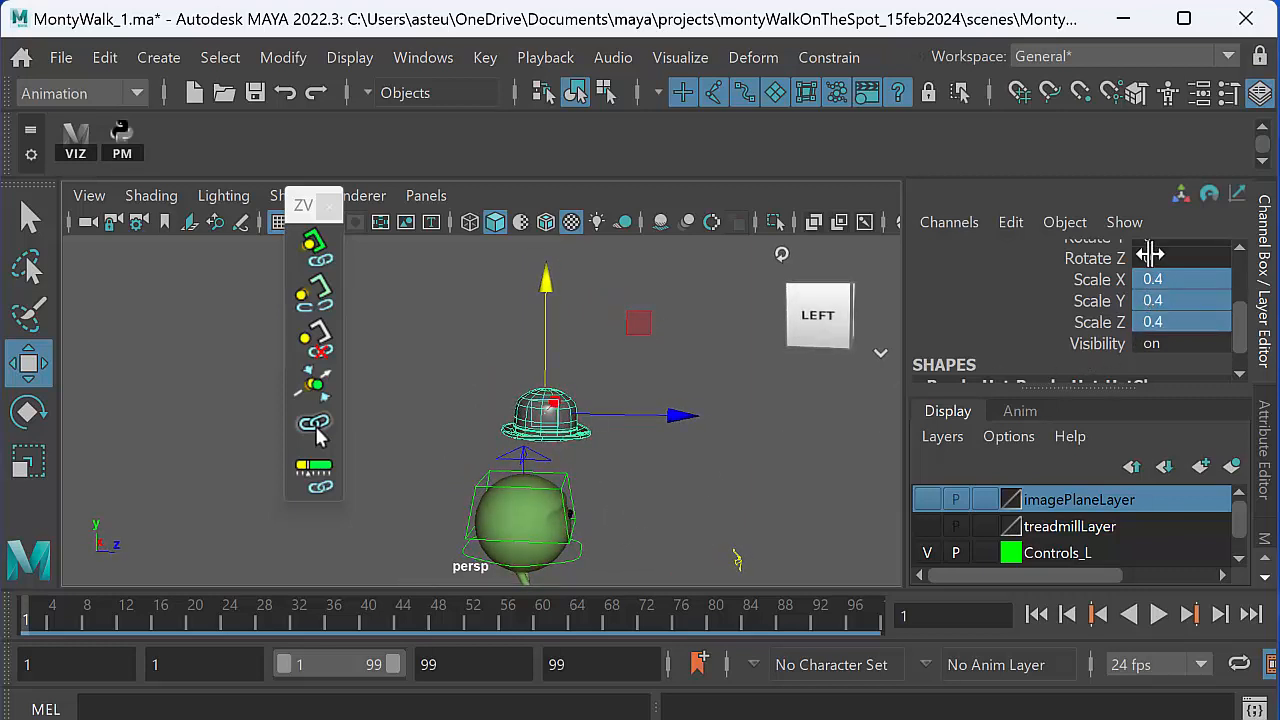
pyautogui.press('5')
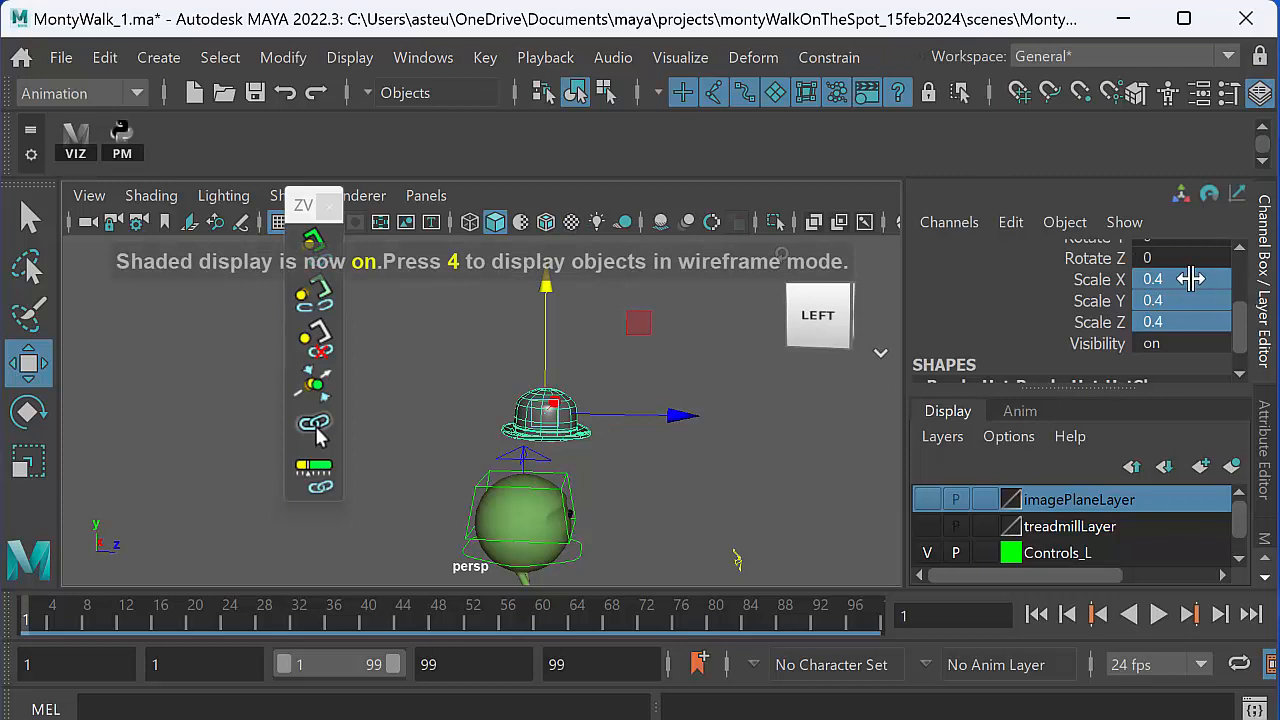
# - Set the bowler hat's Scale X, Y and Z to 0.5
pyautogui.click(1176, 328)
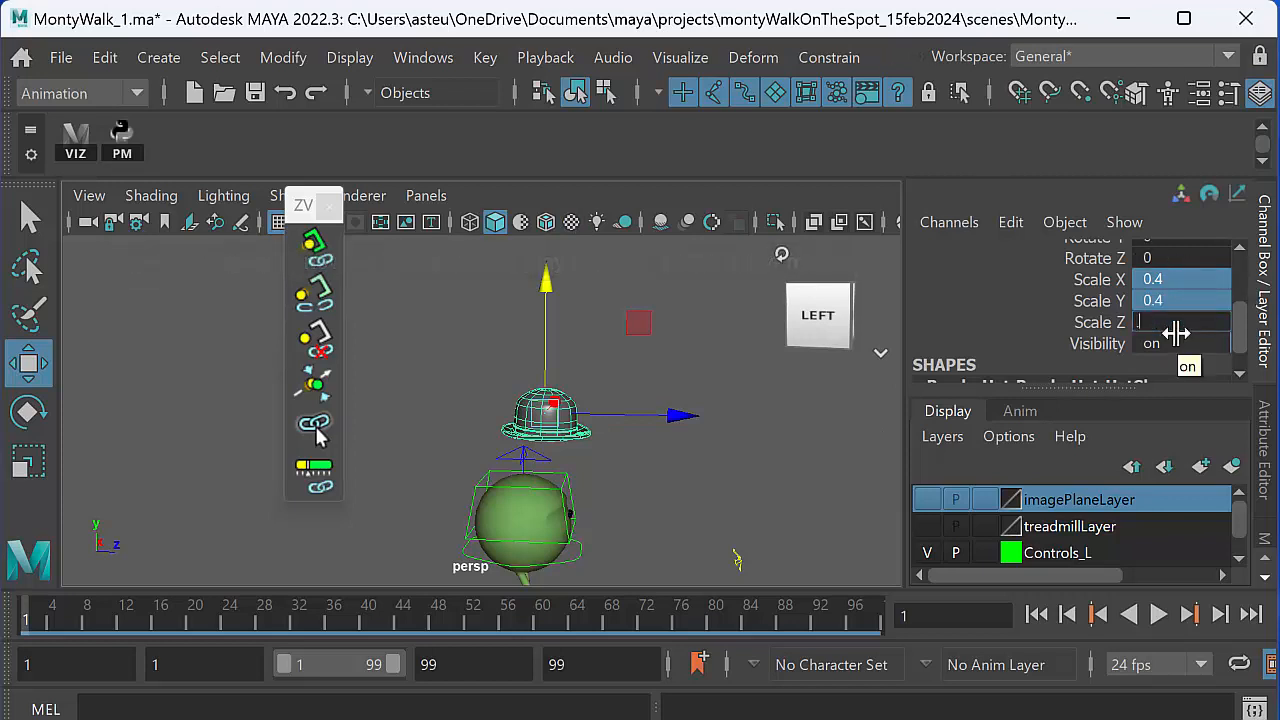
pyautogui.write('.5')
pyautogui.press('Return')
# - Lower the bowler hat onto the character's head and centre it front to back, at a Translate Z of about -1.63
pyautogui.moveTo(546, 283); pyautogui.dragTo(546, 345)
pyautogui.keyDown('alt'); pyautogui.moveTo(497, 466); pyautogui.dragTo(503, 444, button='middle'); pyautogui.keyUp('alt')
pyautogui.keyDown('alt'); pyautogui.moveTo(503, 450); pyautogui.dragTo(655, 495); pyautogui.keyUp('alt')
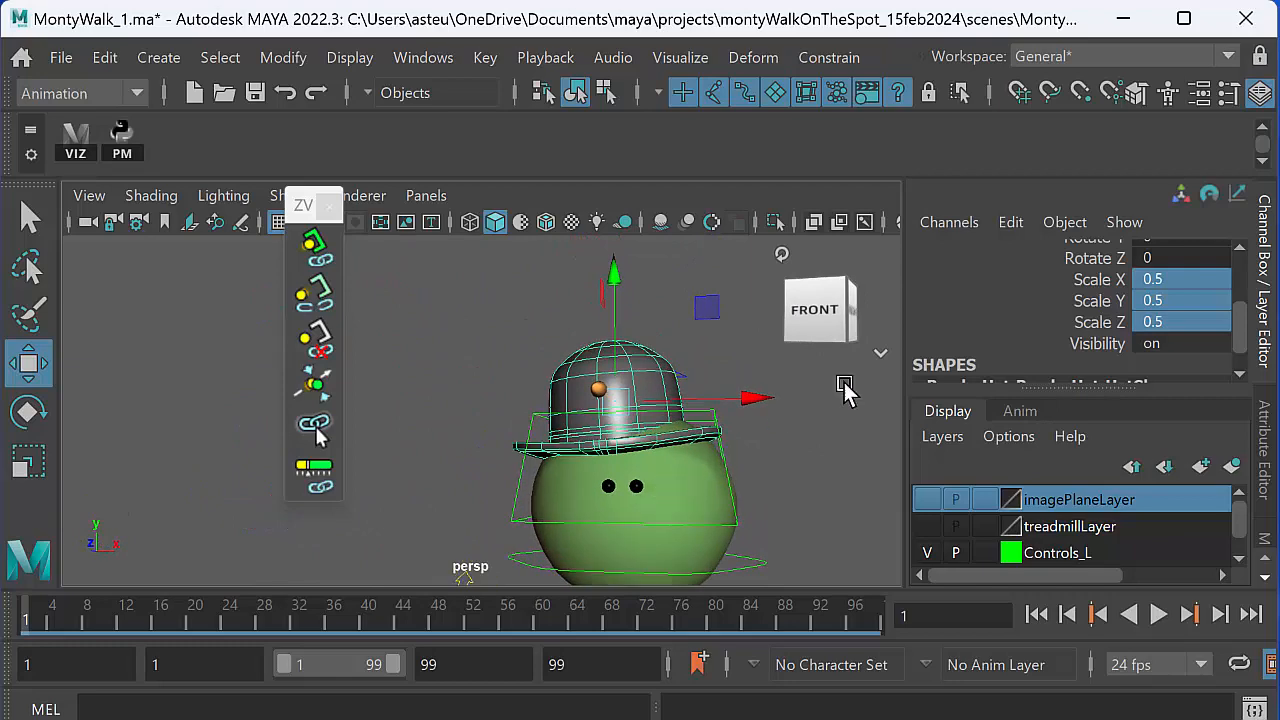
# - Scale the bowler hat uniformly to 0.588 and lower it over the head to a Translate Y of about 9.17
pyautogui.press('r')
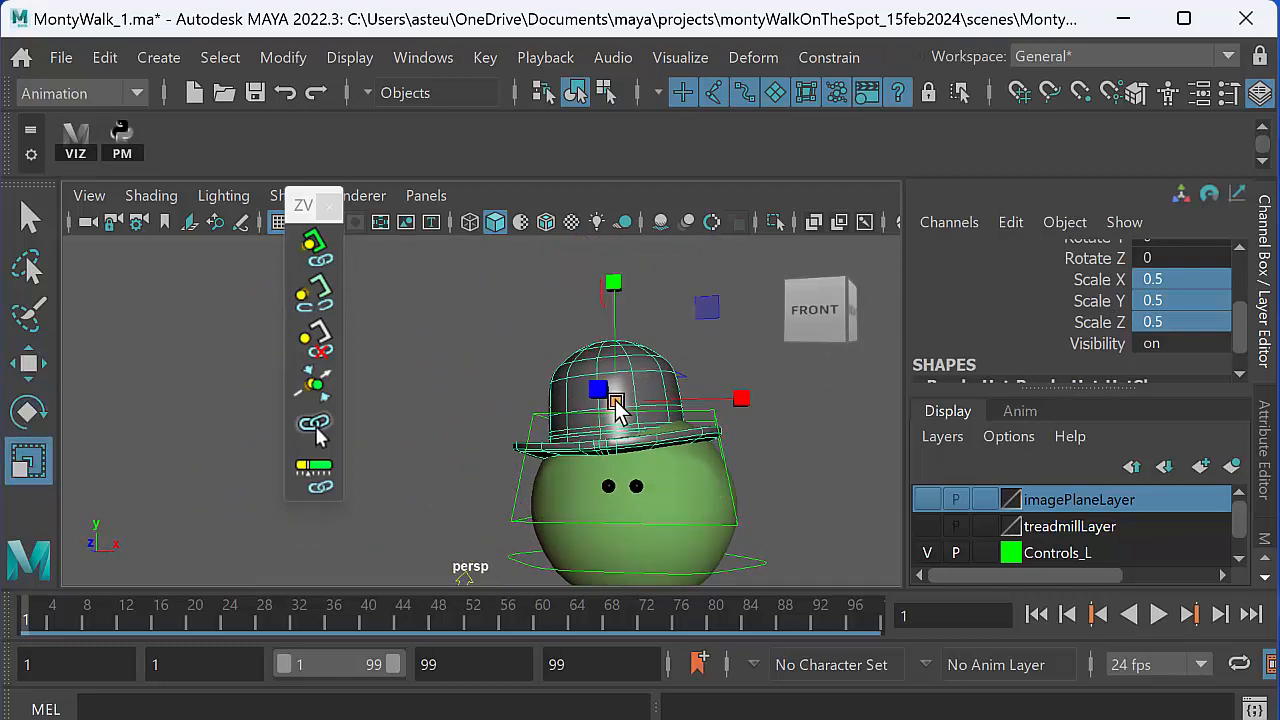
pyautogui.moveTo(614, 405); pyautogui.dragTo(641, 385)
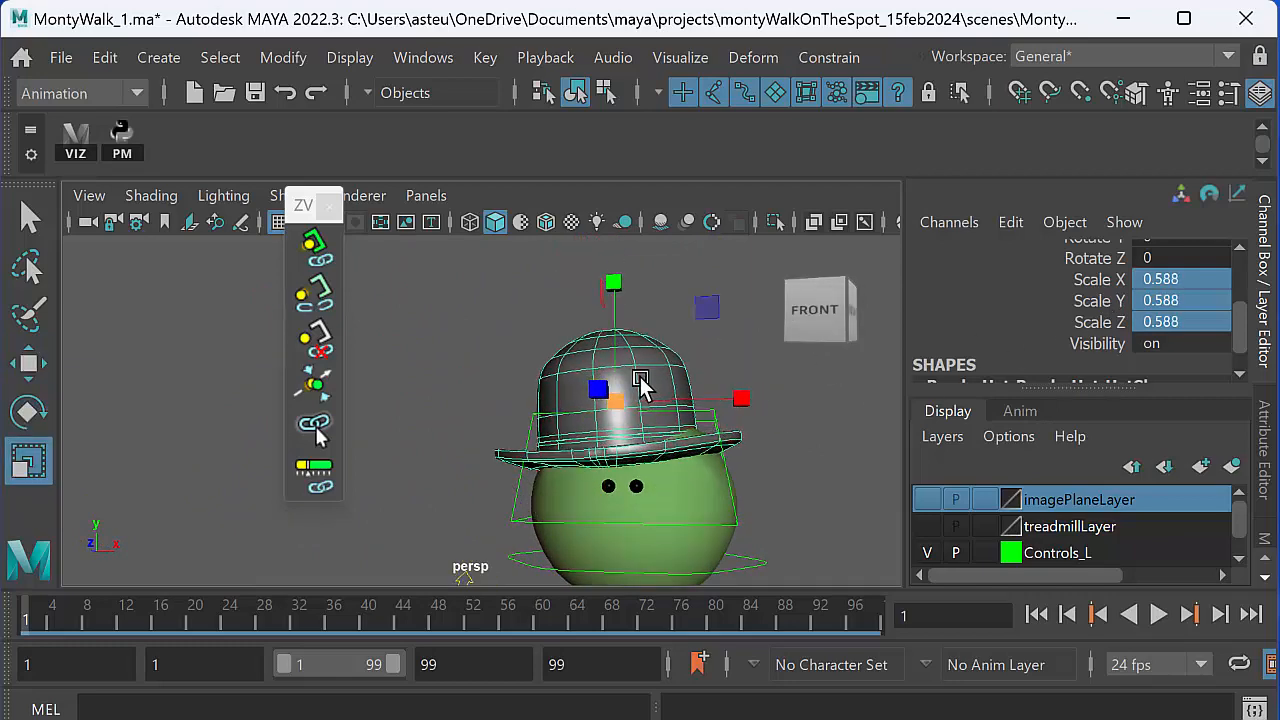
pyautogui.press('w')
pyautogui.moveTo(622, 328); pyautogui.dragTo(750, 467)
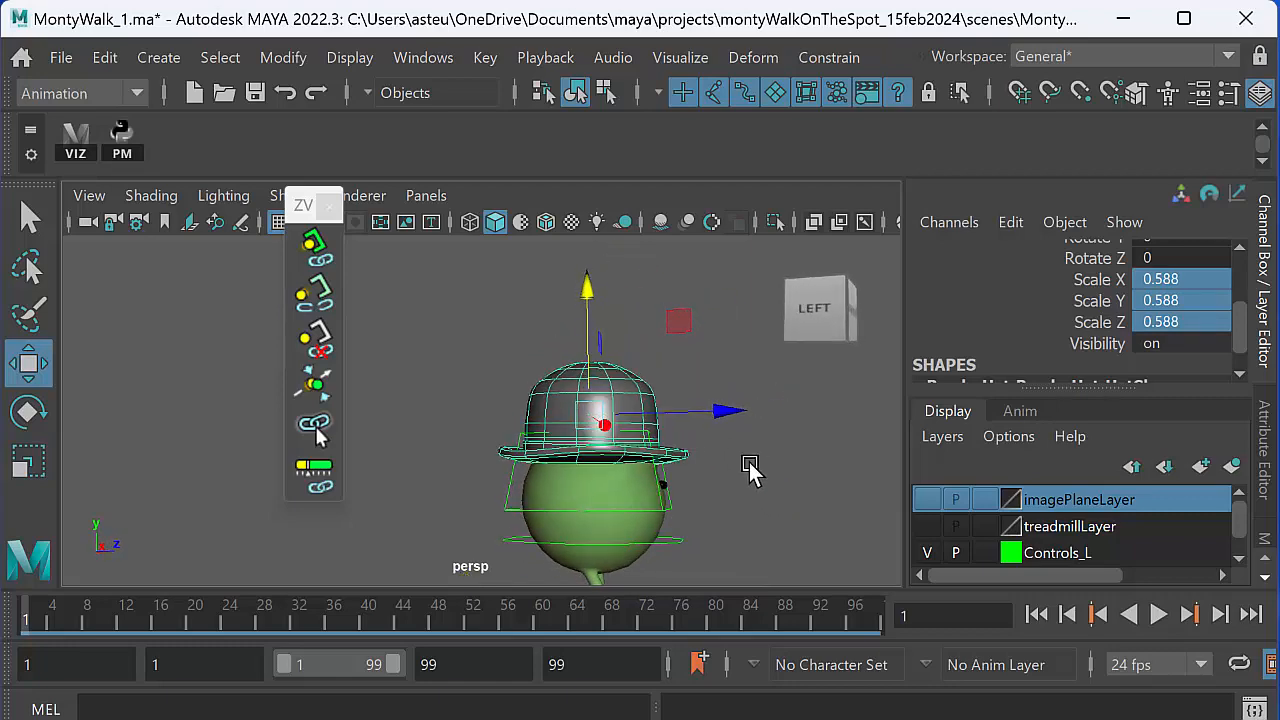
# - Inspect the hat's fit from several sides, and display the scene in wireframe to expose the blue arrow-shaped control inside the hat
pyautogui.keyDown('alt'); pyautogui.moveTo(705, 457); pyautogui.dragTo(697, 446, button='middle'); pyautogui.keyUp('alt')
pyautogui.keyDown('alt'); pyautogui.moveTo(697, 446); pyautogui.dragTo(763, 475, button='right'); pyautogui.keyUp('alt')
pyautogui.keyDown('alt'); pyautogui.moveTo(700, 432); pyautogui.dragTo(666, 450, button='middle'); pyautogui.keyUp('alt')
pyautogui.keyDown('alt'); pyautogui.moveTo(666, 450); pyautogui.dragTo(591, 477); pyautogui.keyUp('alt')
pyautogui.keyDown('alt'); pyautogui.moveTo(580, 453); pyautogui.dragTo(508, 493, button='middle'); pyautogui.keyUp('alt')
pyautogui.keyDown('alt'); pyautogui.moveTo(508, 493); pyautogui.dragTo(632, 498, button='right'); pyautogui.keyUp('alt')
pyautogui.keyDown('alt'); pyautogui.moveTo(584, 458); pyautogui.dragTo(492, 490, button='middle'); pyautogui.keyUp('alt')
pyautogui.keyDown('alt'); pyautogui.moveTo(492, 490); pyautogui.dragTo(646, 530, button='right'); pyautogui.keyUp('alt')
pyautogui.press('4')
pyautogui.moveTo(609, 461)
pyautogui.keyDown('alt'); pyautogui.mouseDown()
pyautogui.moveTo(640, 470)
pyautogui.moveTo(633, 462)
pyautogui.mouseUp(); pyautogui.keyUp('alt')
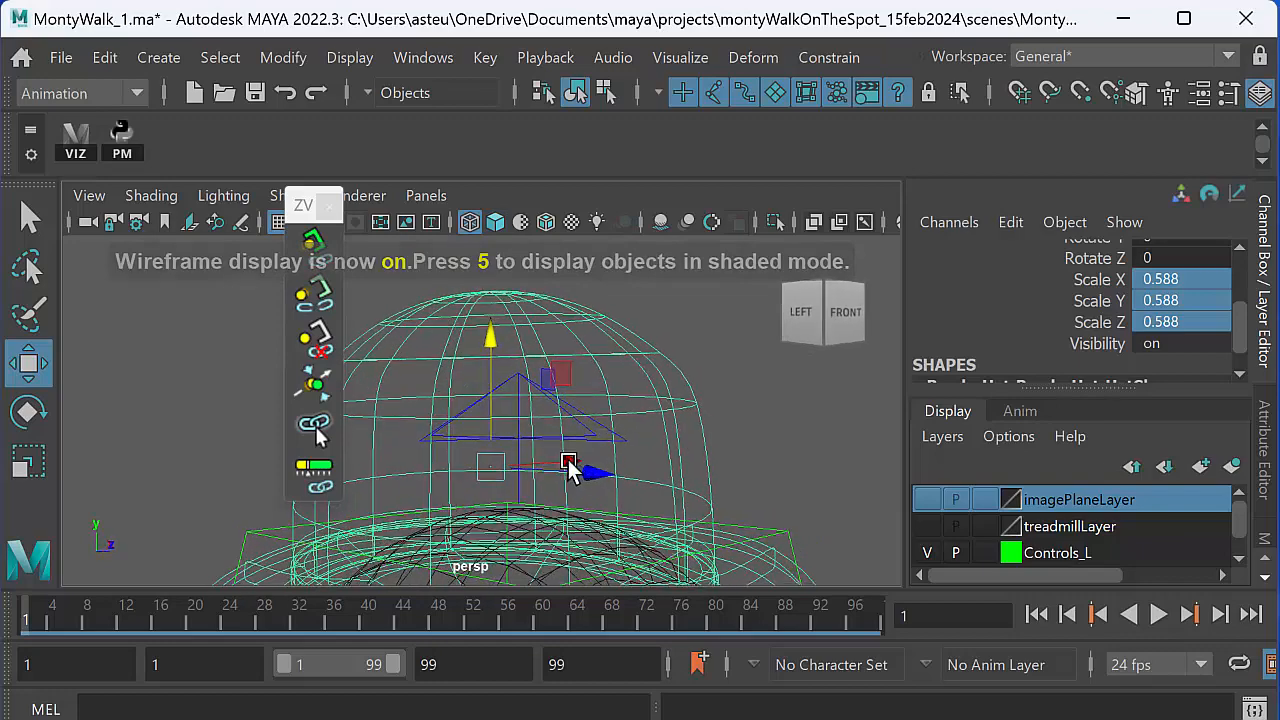
# - Add the blue arrow-shaped squash control to the hat selection and attach the hat to it with Parent Master
pyautogui.keyDown('alt'); pyautogui.moveTo(568, 462); pyautogui.dragTo(683, 520, button='right'); pyautogui.keyUp('alt')
pyautogui.keyDown('alt'); pyautogui.moveTo(619, 470); pyautogui.dragTo(599, 466); pyautogui.keyUp('alt')
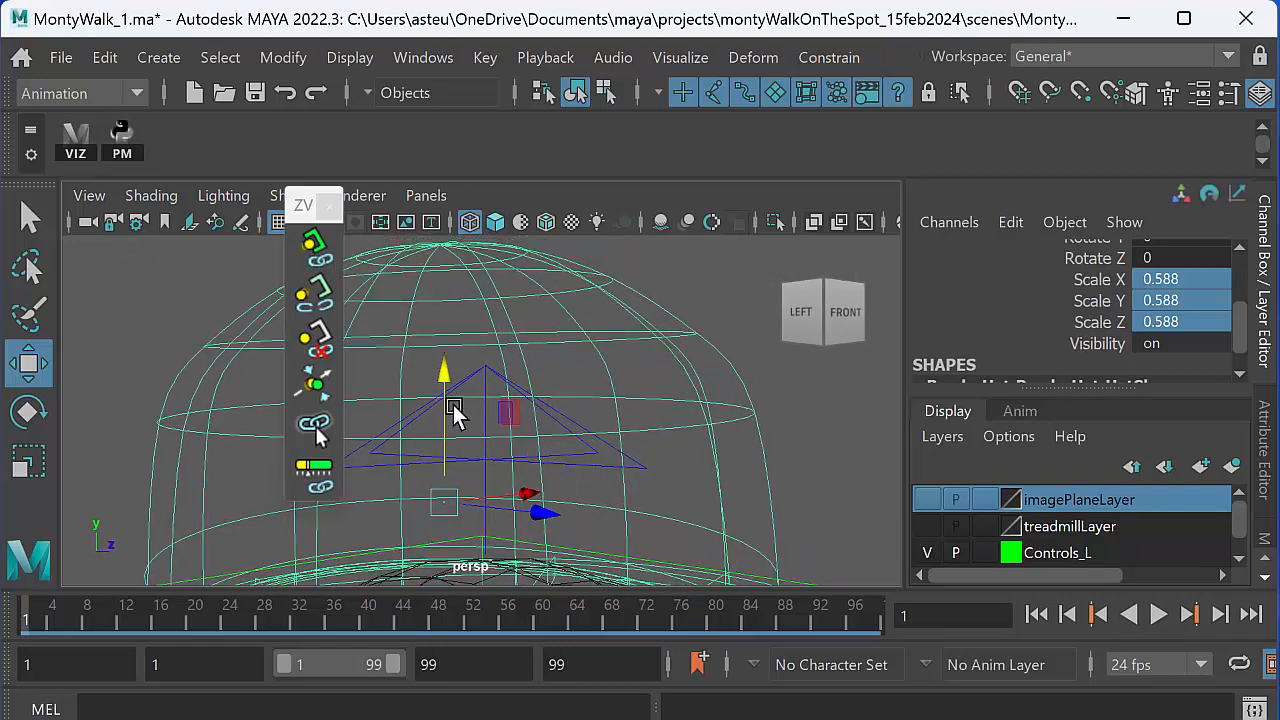
pyautogui.keyDown('alt'); pyautogui.moveTo(571, 443); pyautogui.dragTo(626, 474, button='right'); pyautogui.keyUp('alt')
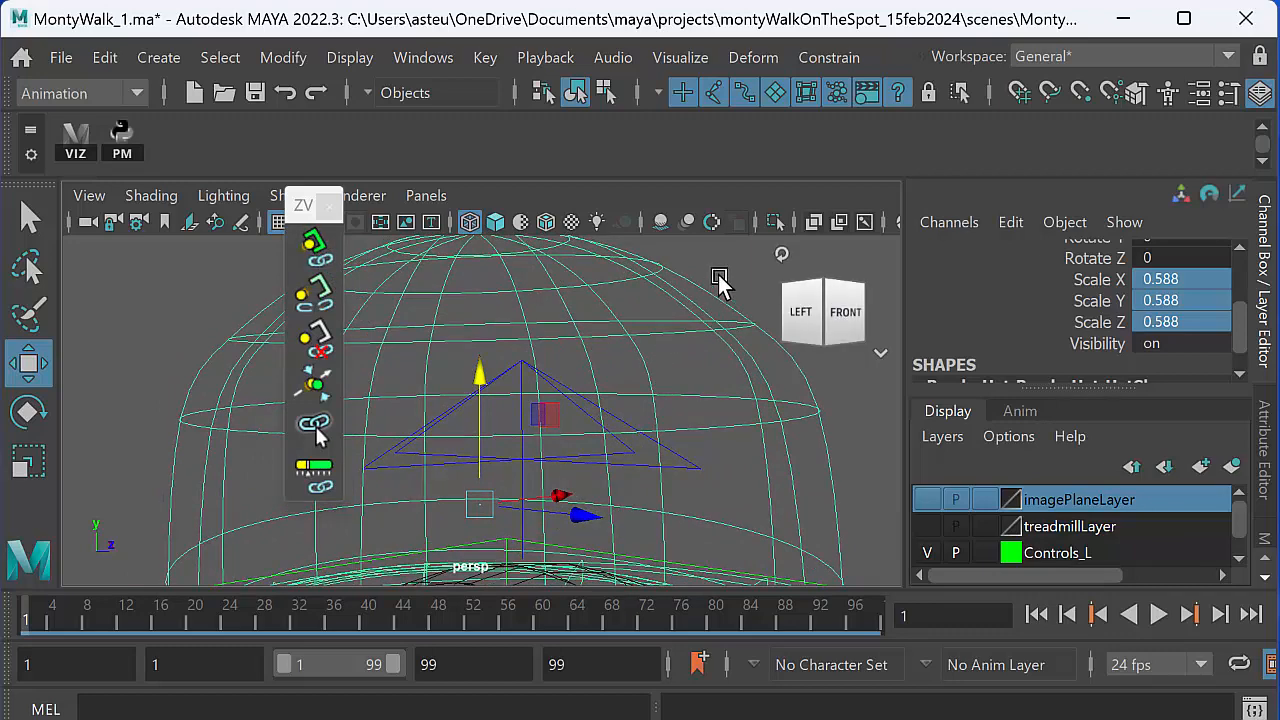
pyautogui.keyDown('alt'); pyautogui.moveTo(642, 418); pyautogui.dragTo(722, 450, button='right'); pyautogui.keyUp('alt')
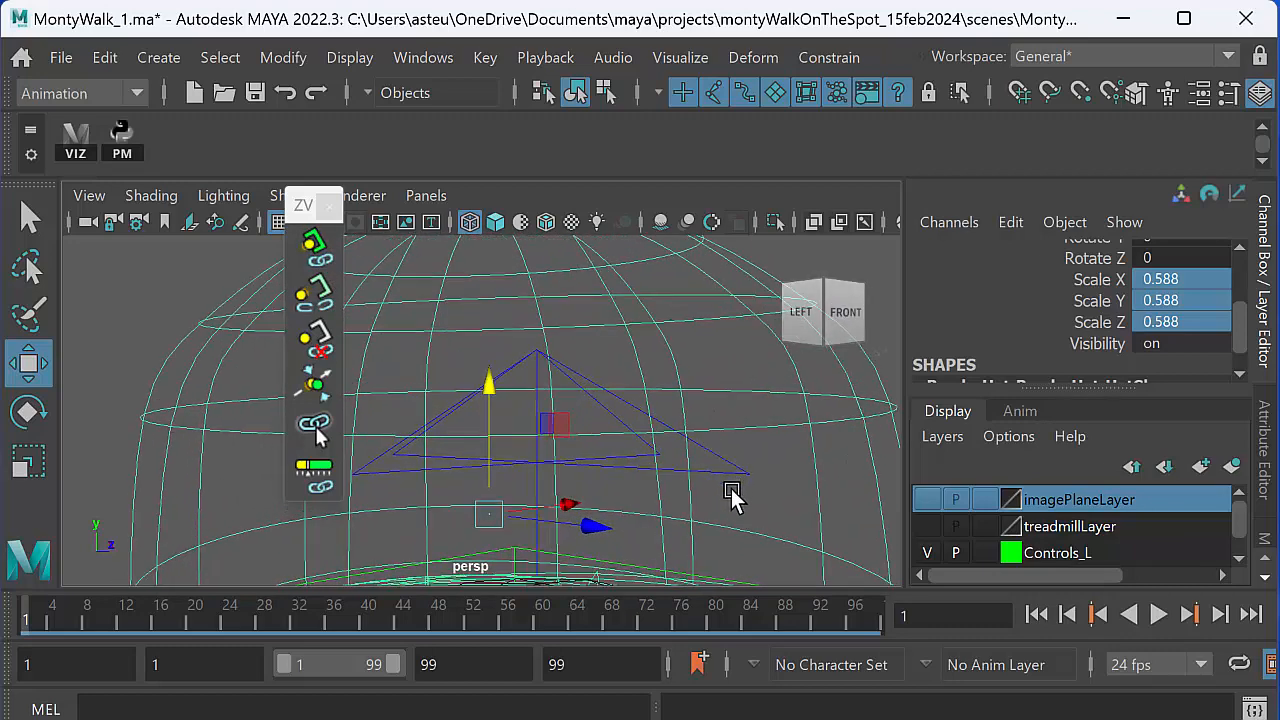
pyautogui.click(731, 463)
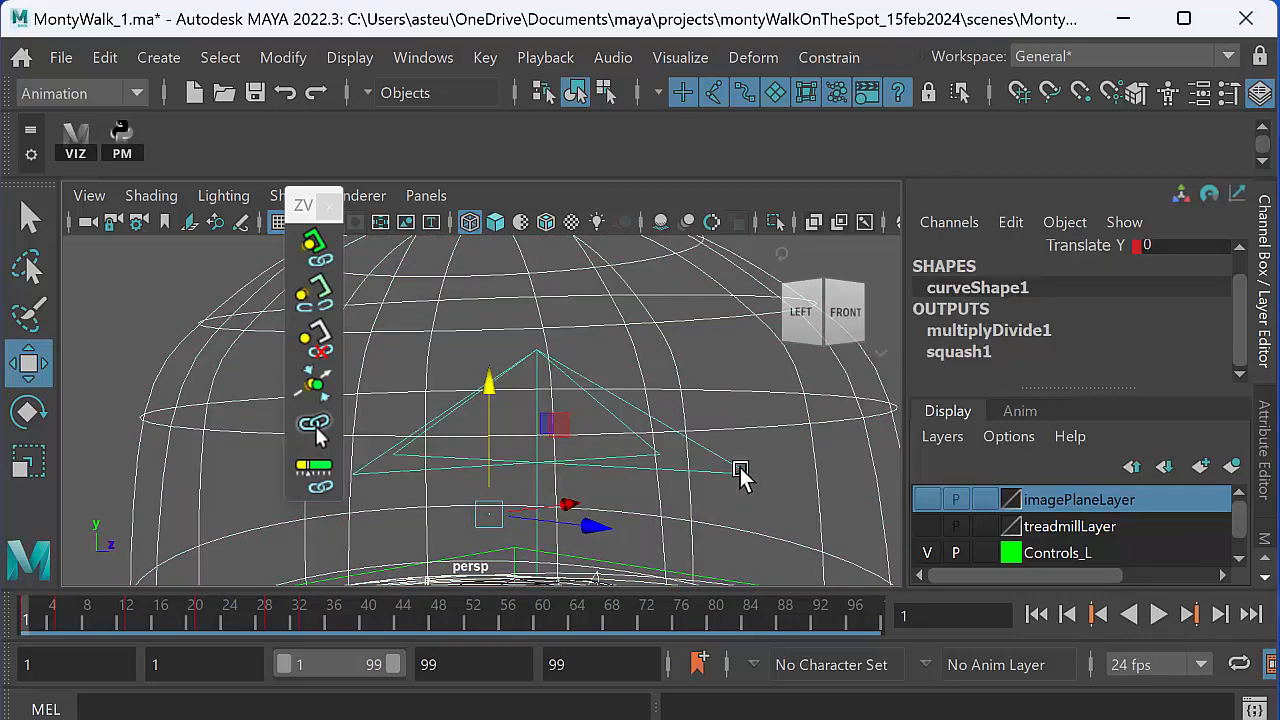
pyautogui.click(318, 255)
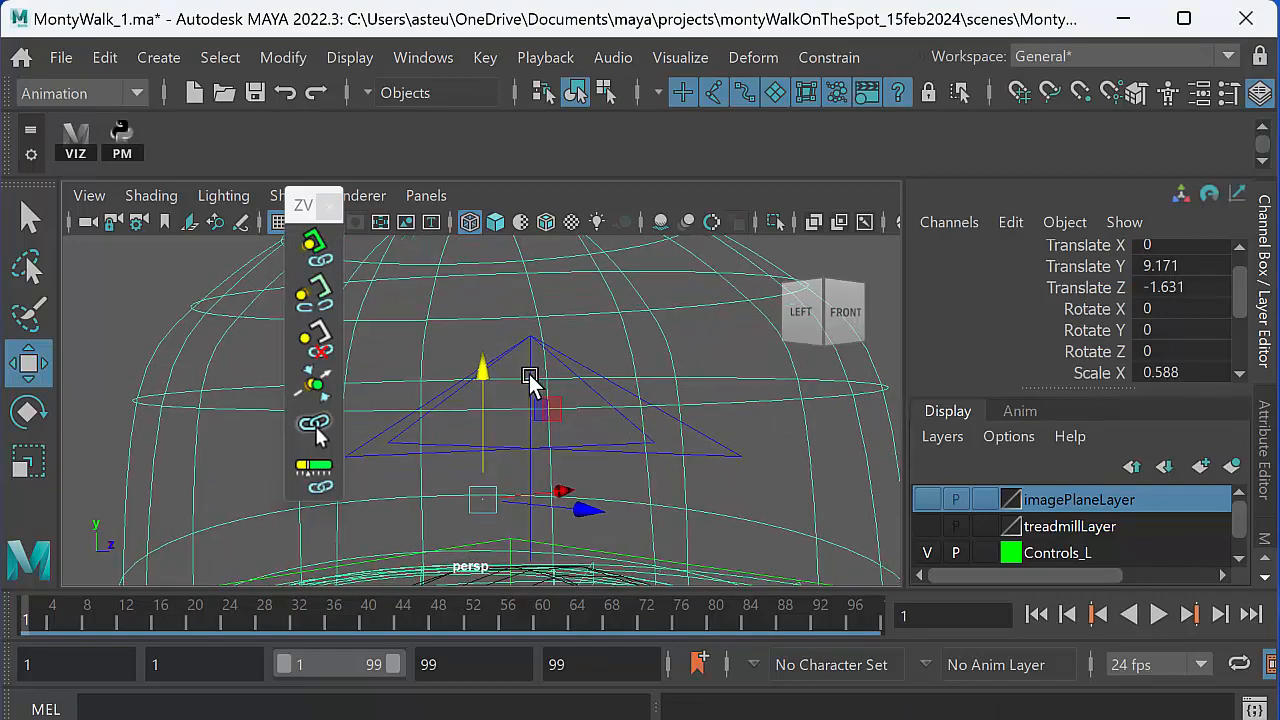
# - Return the viewport to shaded display, check how the hat sits on the whole character, and clear the selection
pyautogui.keyDown('alt'); pyautogui.moveTo(530, 377); pyautogui.dragTo(271, 398, button='right'); pyautogui.keyUp('alt')
pyautogui.keyDown('alt'); pyautogui.moveTo(389, 420); pyautogui.dragTo(400, 360, button='middle'); pyautogui.keyUp('alt')
pyautogui.keyDown('alt'); pyautogui.moveTo(400, 360); pyautogui.dragTo(207, 349, button='right'); pyautogui.keyUp('alt')
pyautogui.keyDown('alt'); pyautogui.moveTo(440, 415); pyautogui.dragTo(458, 379, button='middle'); pyautogui.keyUp('alt')
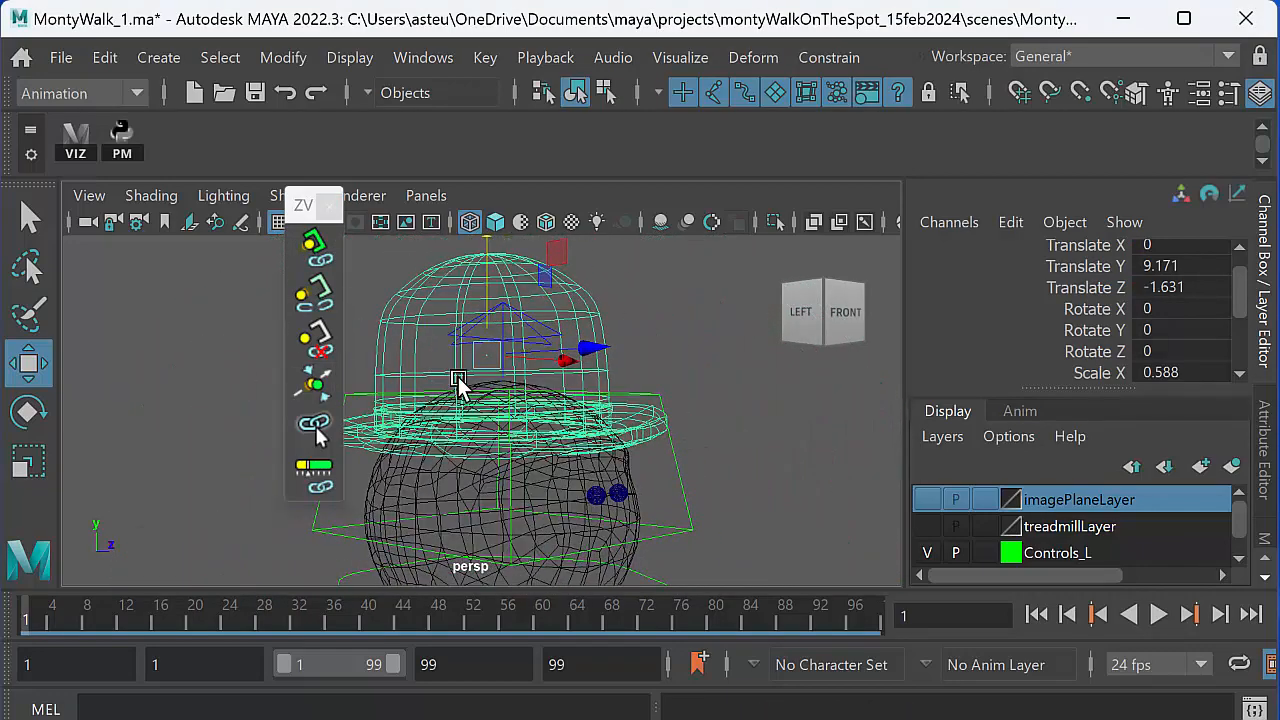
pyautogui.press('5')
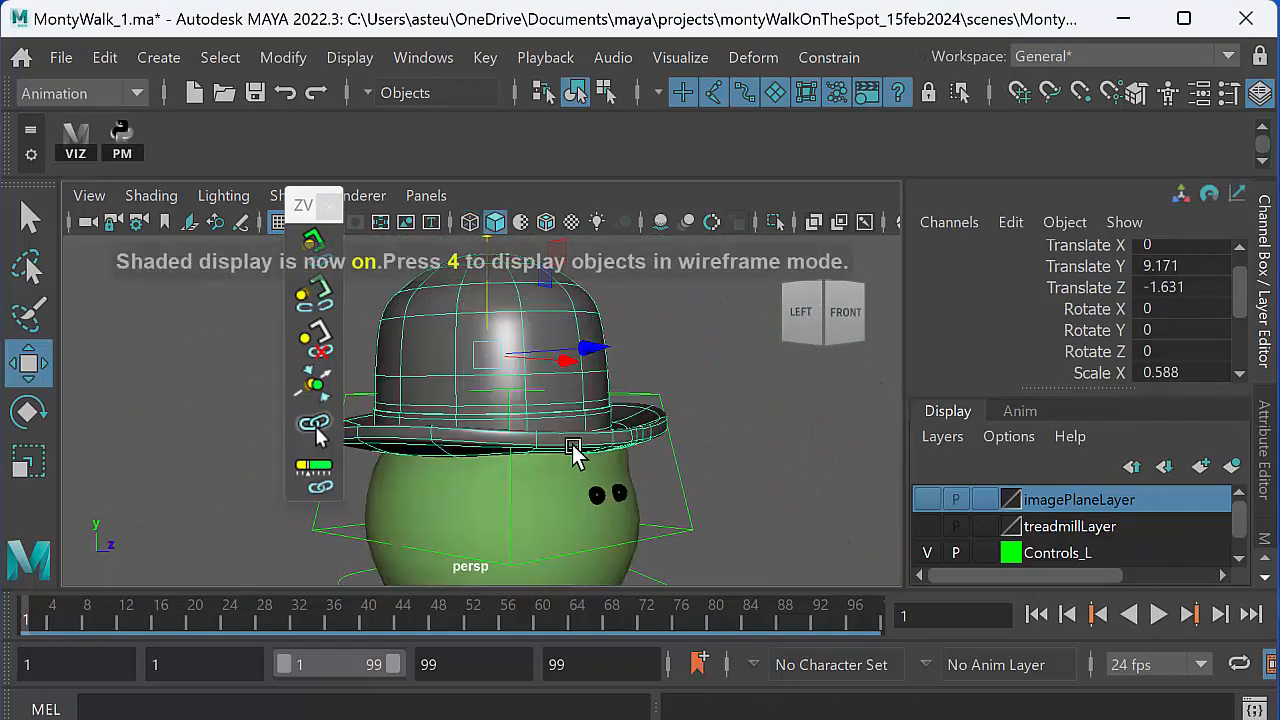
pyautogui.keyDown('alt'); pyautogui.moveTo(580, 452); pyautogui.dragTo(600, 450, button='middle'); pyautogui.keyUp('alt')
pyautogui.keyDown('alt'); pyautogui.moveTo(602, 447); pyautogui.dragTo(457, 440, button='right'); pyautogui.keyUp('alt')
pyautogui.keyDown('alt'); pyautogui.moveTo(457, 440); pyautogui.dragTo(462, 392, button='middle'); pyautogui.keyUp('alt')
pyautogui.keyDown('alt'); pyautogui.moveTo(530, 400); pyautogui.dragTo(425, 418, button='right'); pyautogui.keyUp('alt')
pyautogui.keyDown('alt'); pyautogui.moveTo(425, 425); pyautogui.dragTo(531, 451); pyautogui.keyUp('alt')
pyautogui.click(645, 424)
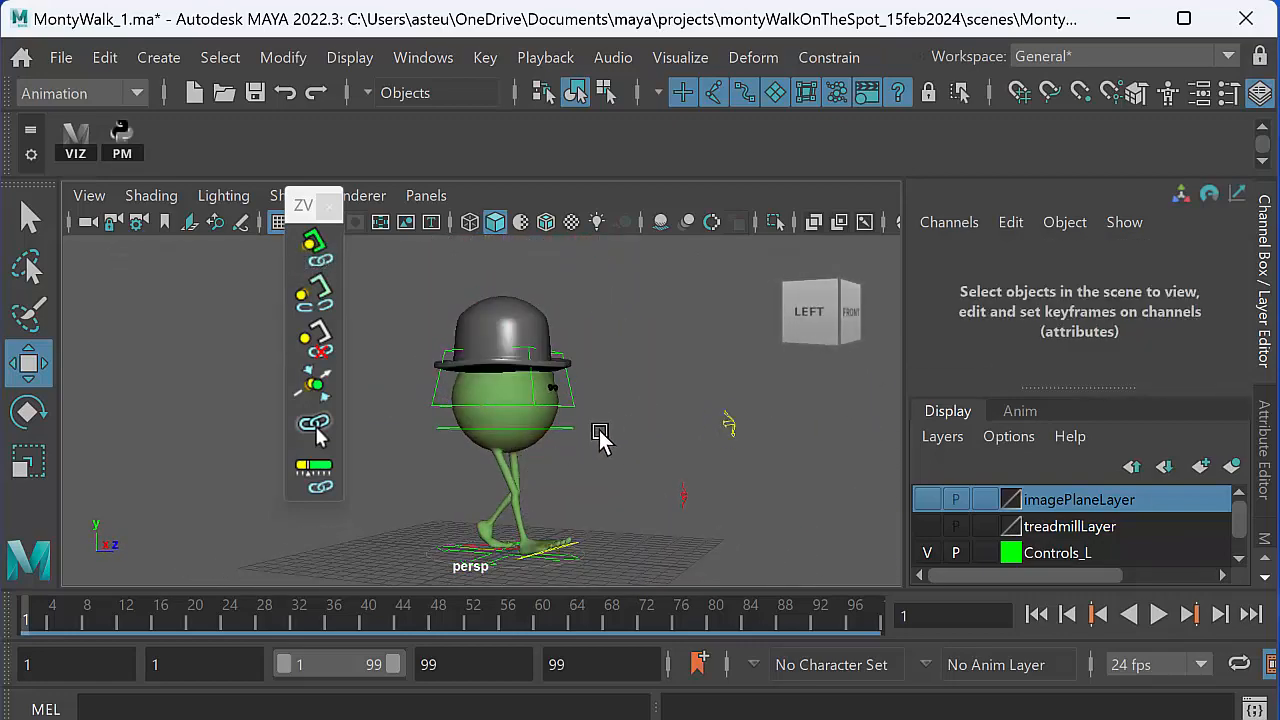
# - Close the Parent Master window and play back the walk to check that the hat follows the head
pyautogui.click(331, 205)
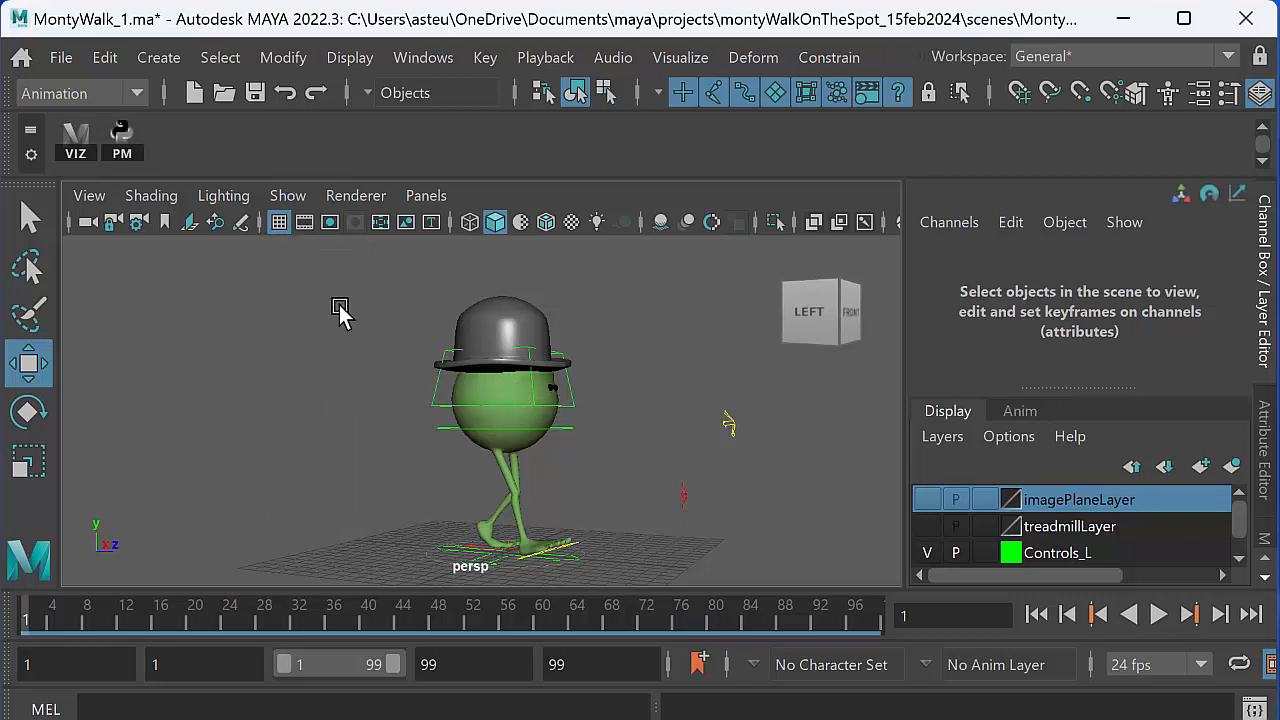
pyautogui.keyDown('alt'); pyautogui.moveTo(430, 447); pyautogui.dragTo(467, 460); pyautogui.keyUp('alt')
pyautogui.click(1158, 615)
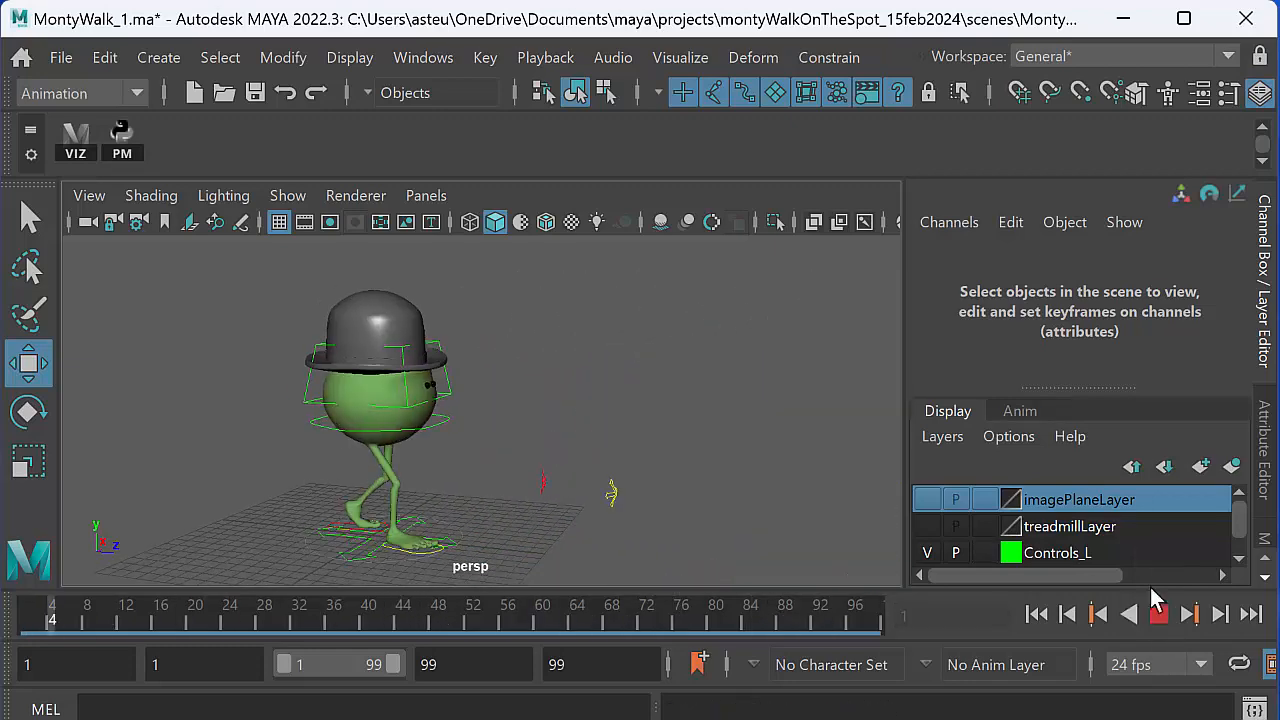
pyautogui.click(1158, 615)
# - Relaunch Parent Master and return the timeline to frame 1 with the whole character in view
pyautogui.click(121, 148)
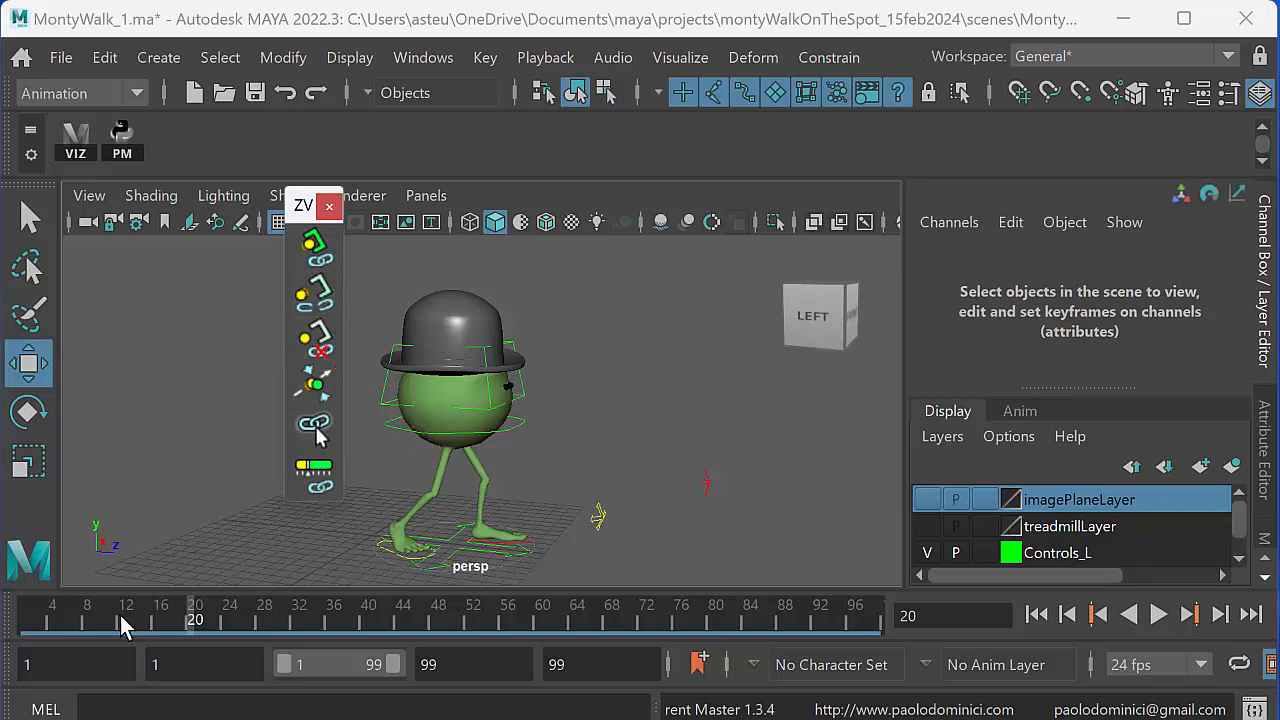
pyautogui.moveTo(120, 625); pyautogui.dragTo(26, 625)
pyautogui.scroll(-3, 506, 508)
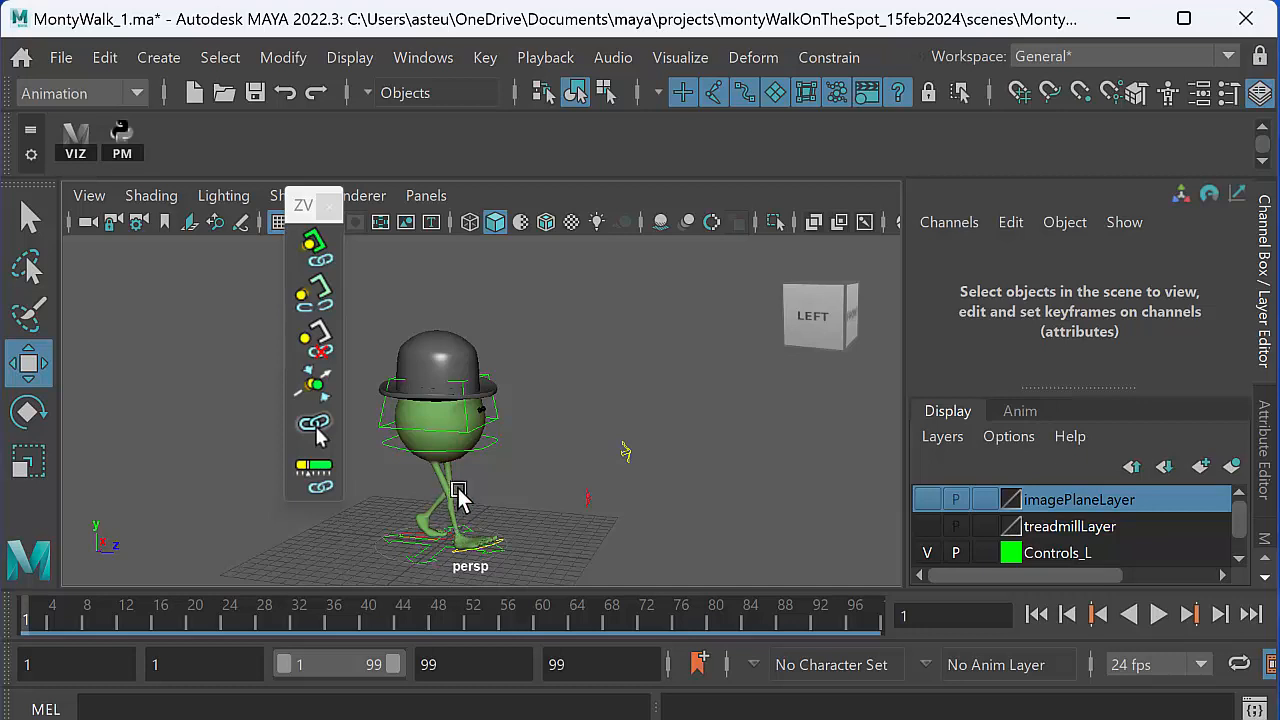
# - Play the walk animation again from frame 1, stop it partway, and examine the hat on the head
pyautogui.click(1158, 615)
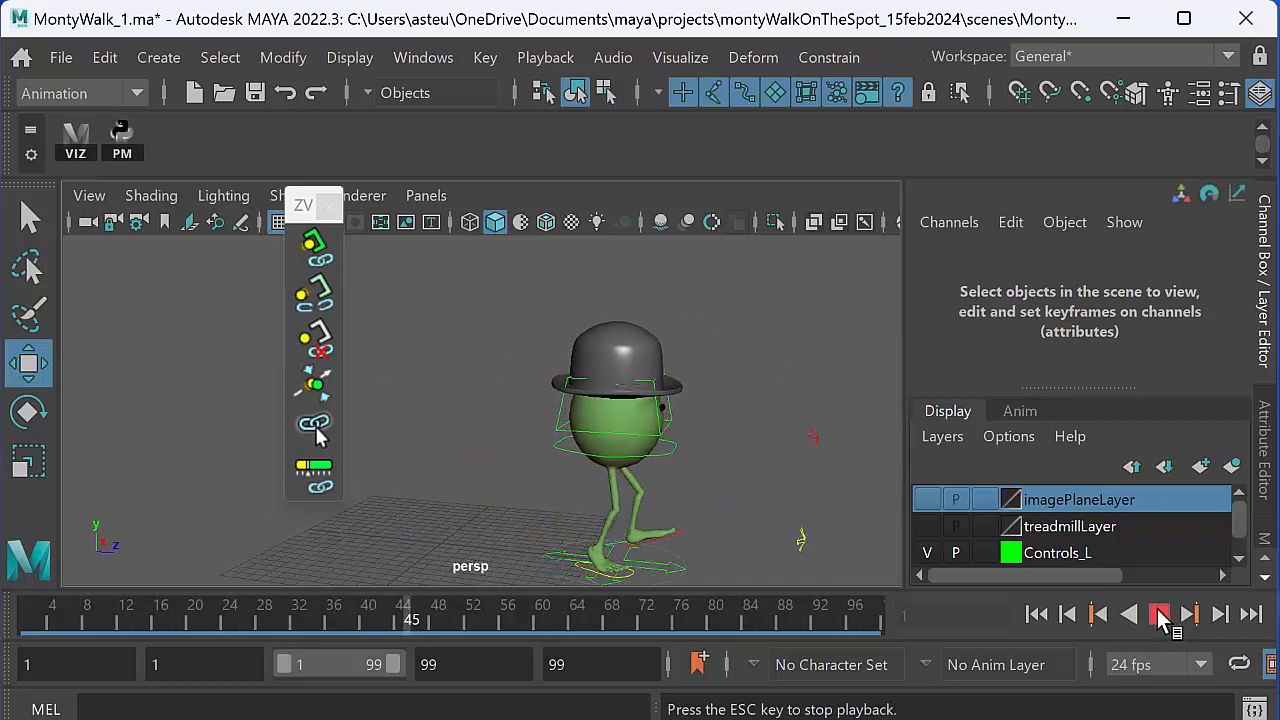
pyautogui.click(1158, 615)
pyautogui.keyDown('alt'); pyautogui.moveTo(497, 425); pyautogui.dragTo(359, 437); pyautogui.keyUp('alt')
pyautogui.keyDown('alt'); pyautogui.moveTo(468, 447); pyautogui.dragTo(462, 483); pyautogui.keyUp('alt')
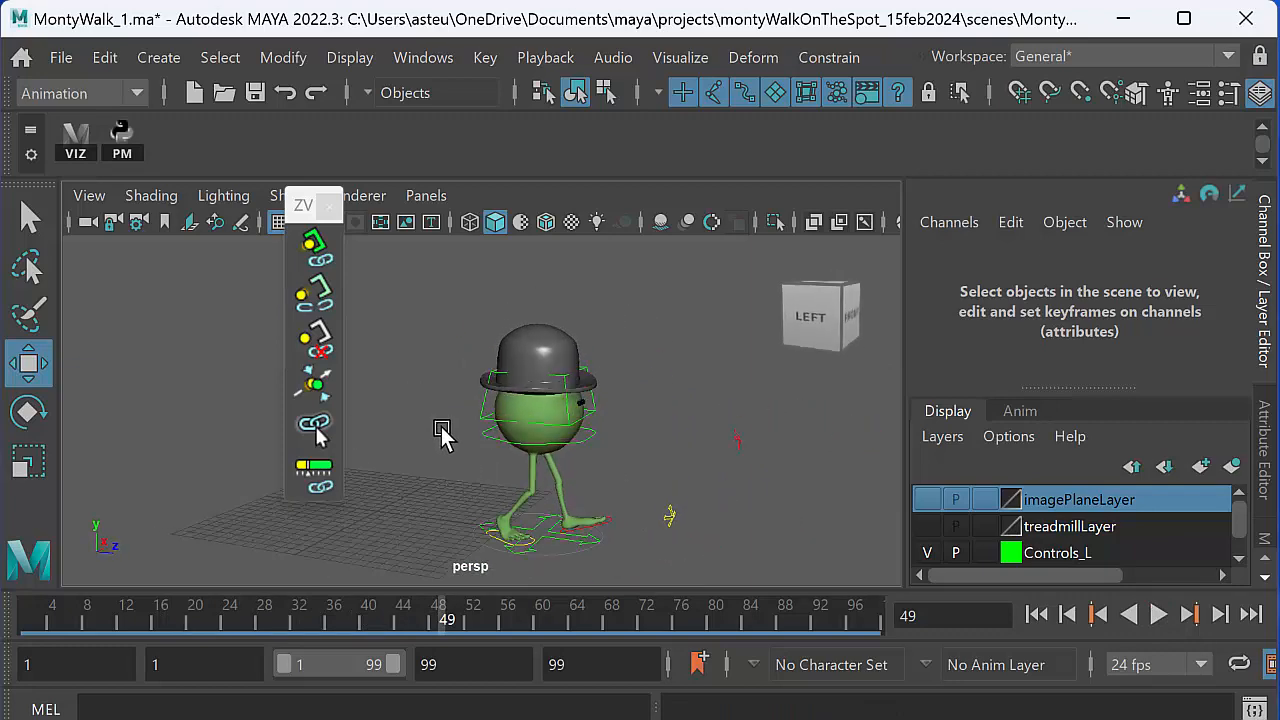